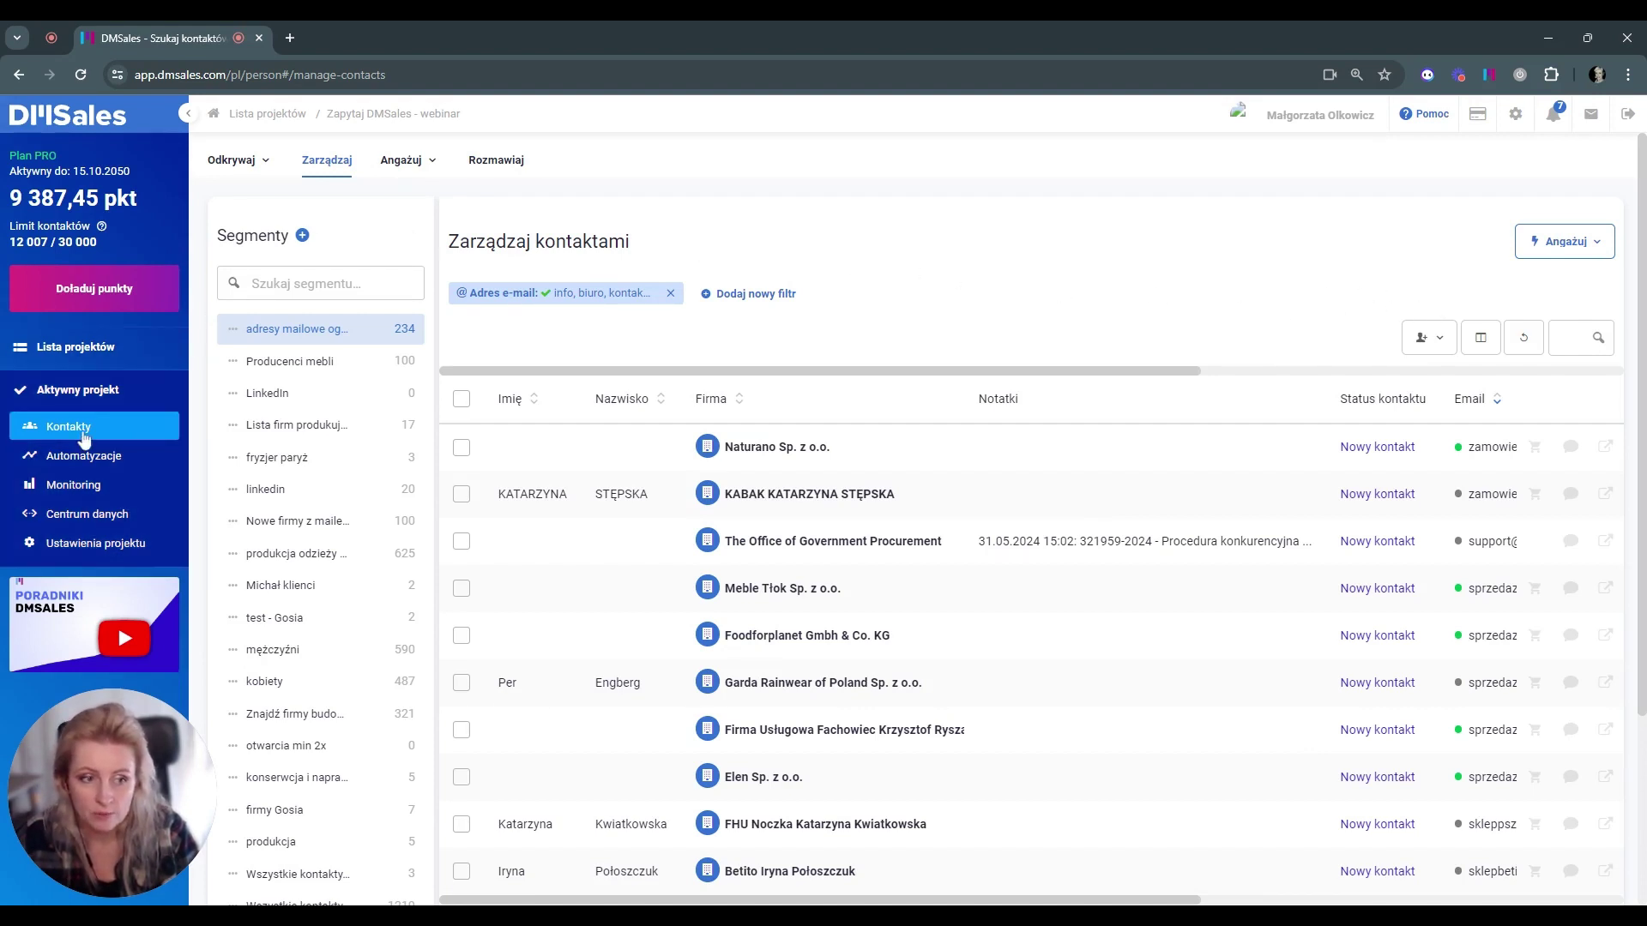
- Start a contact list import, upload the file Moi potencjalni Klienci.csv and continue to the data type assignment
left_click(1428, 337)
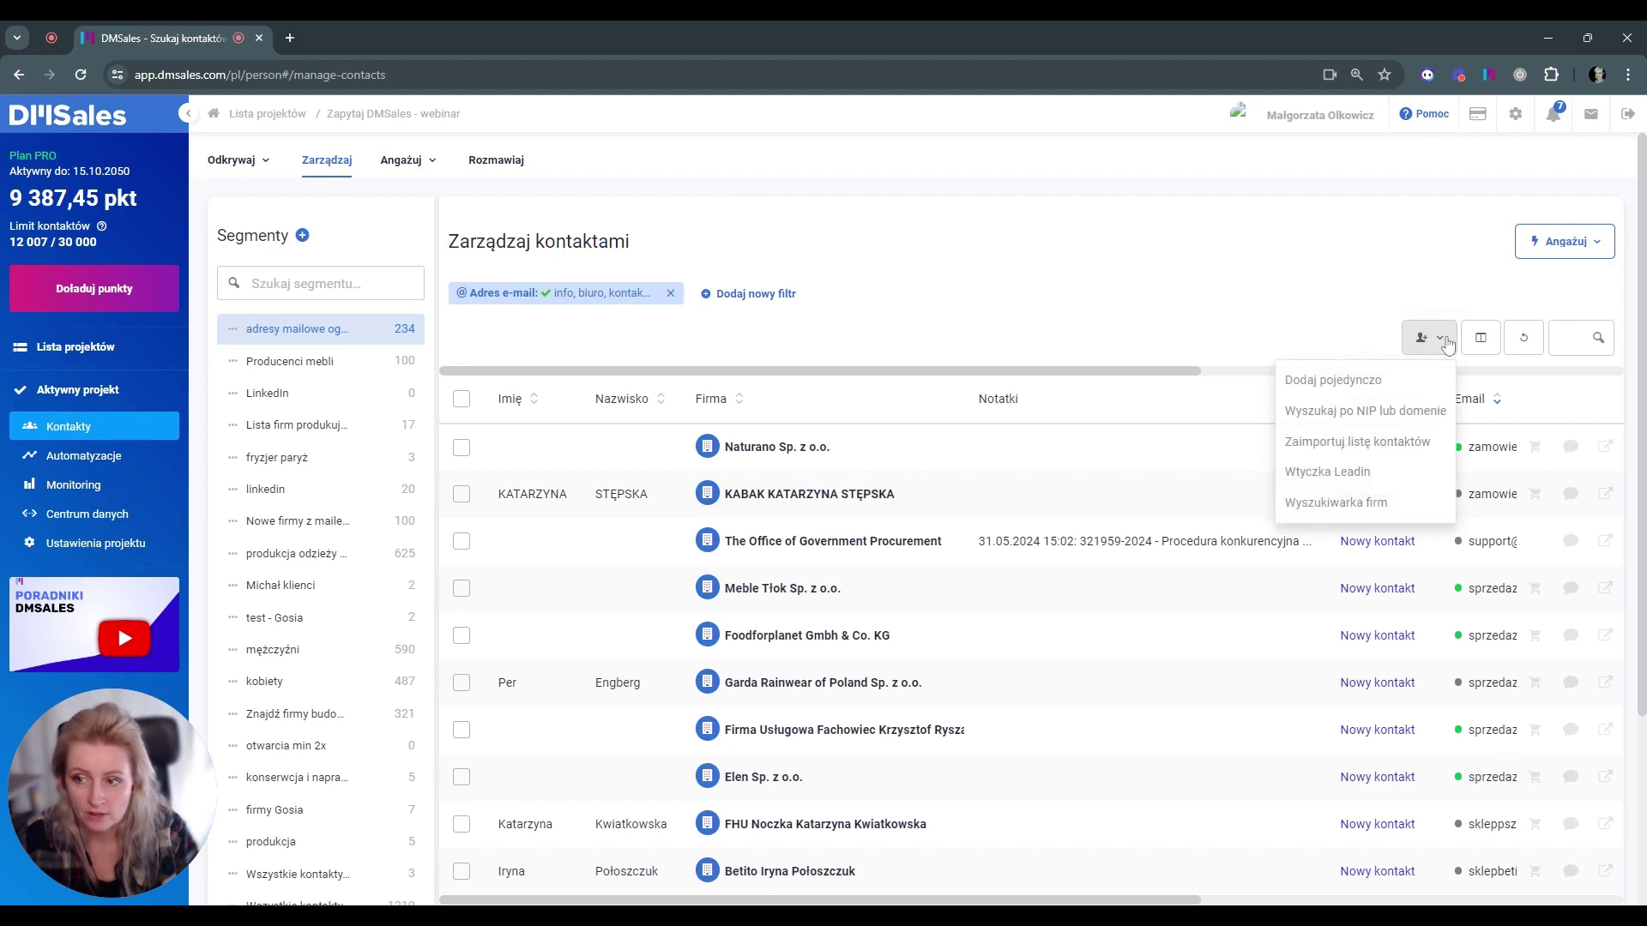
left_click(1343, 448)
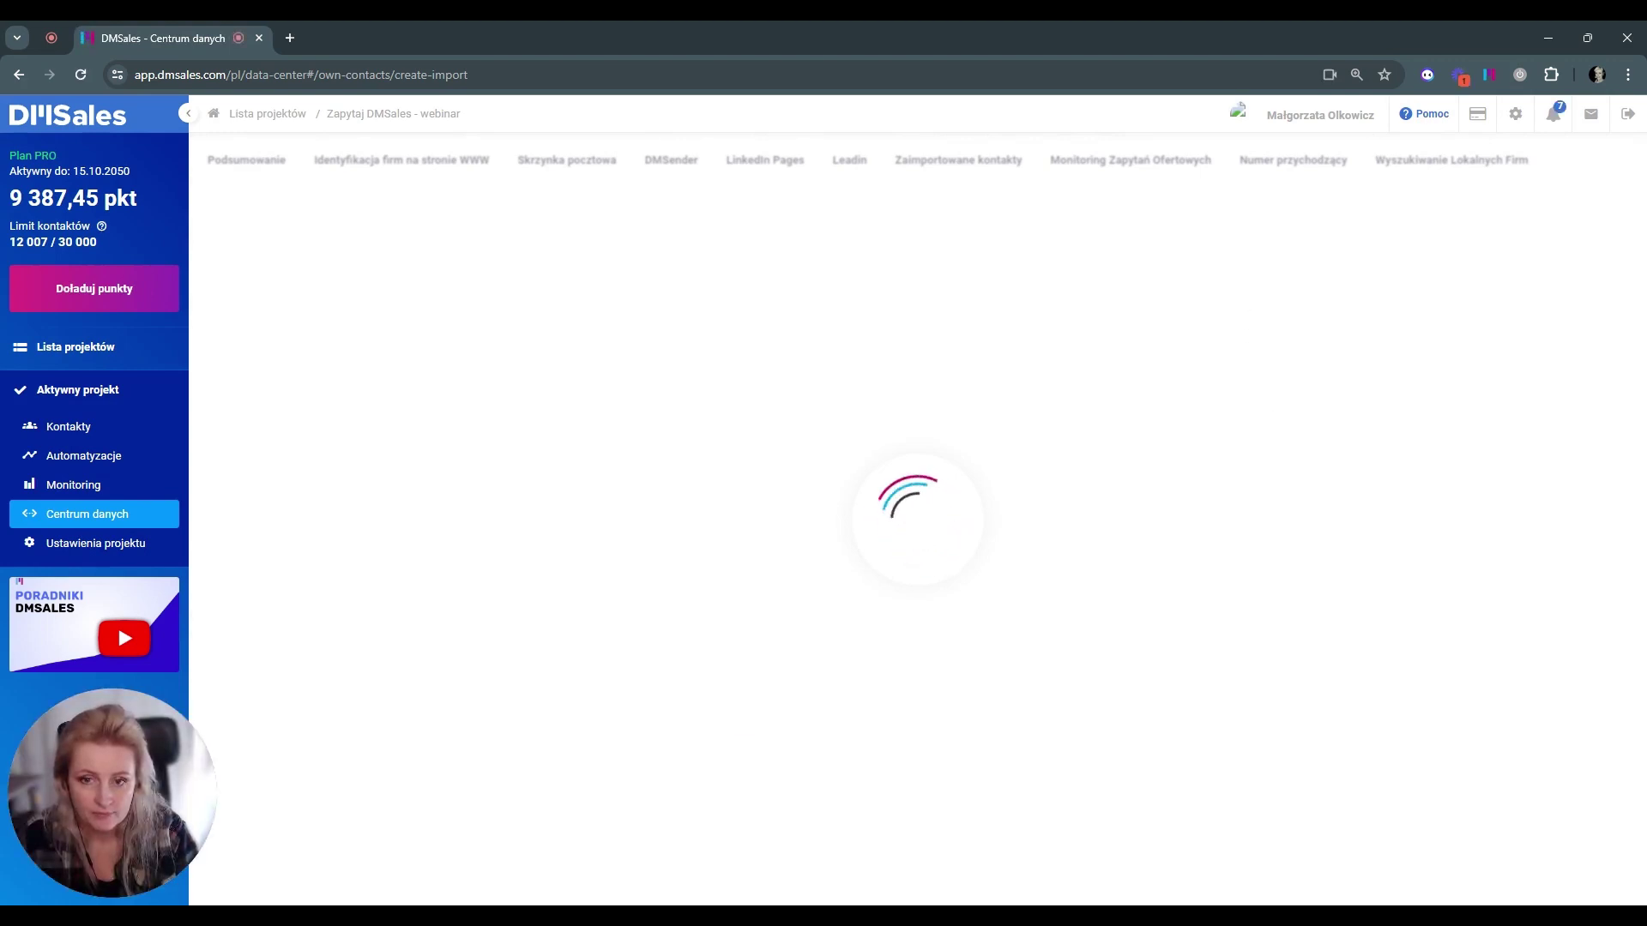
mouse_move(172, 884)
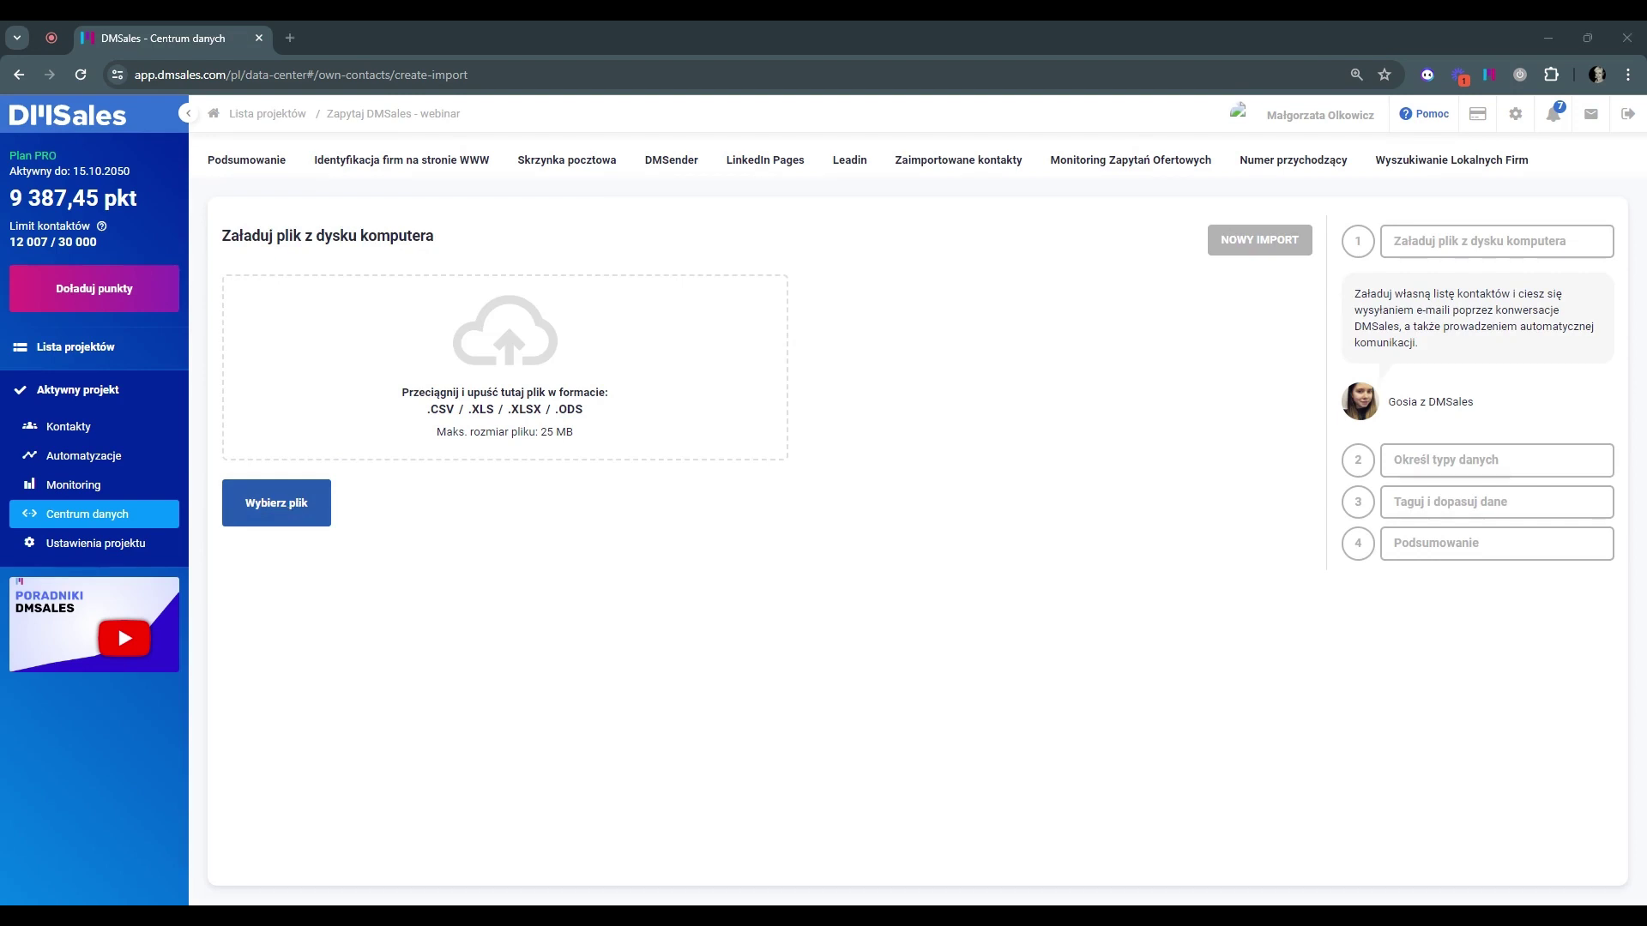
left_click(1072, 445)
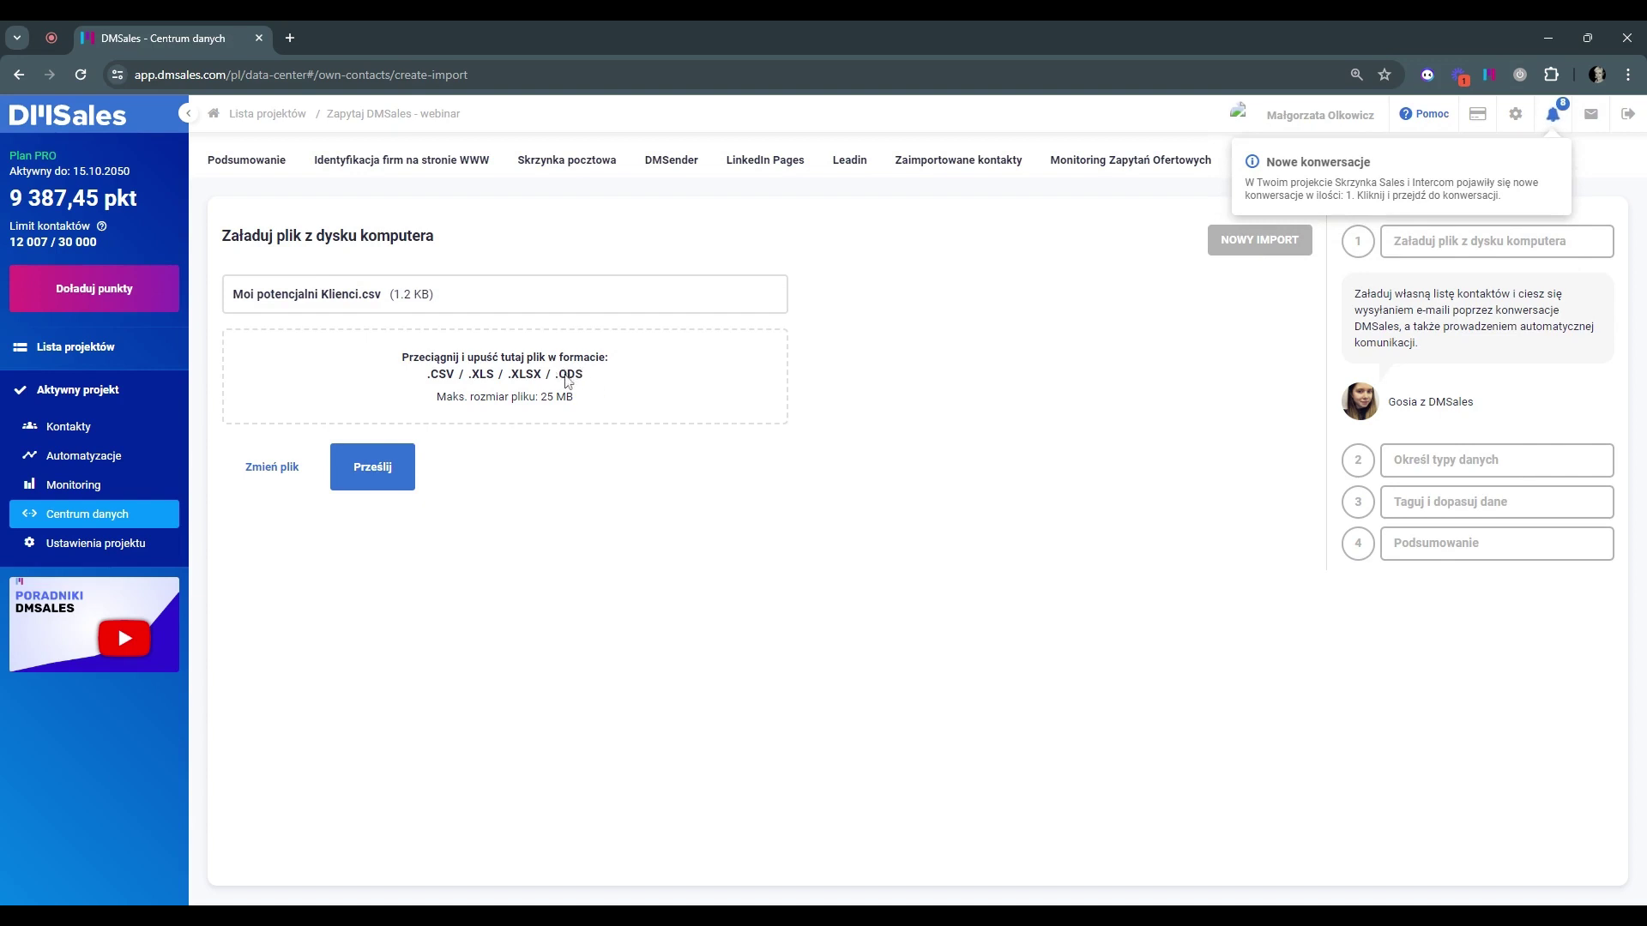
left_click(401, 467)
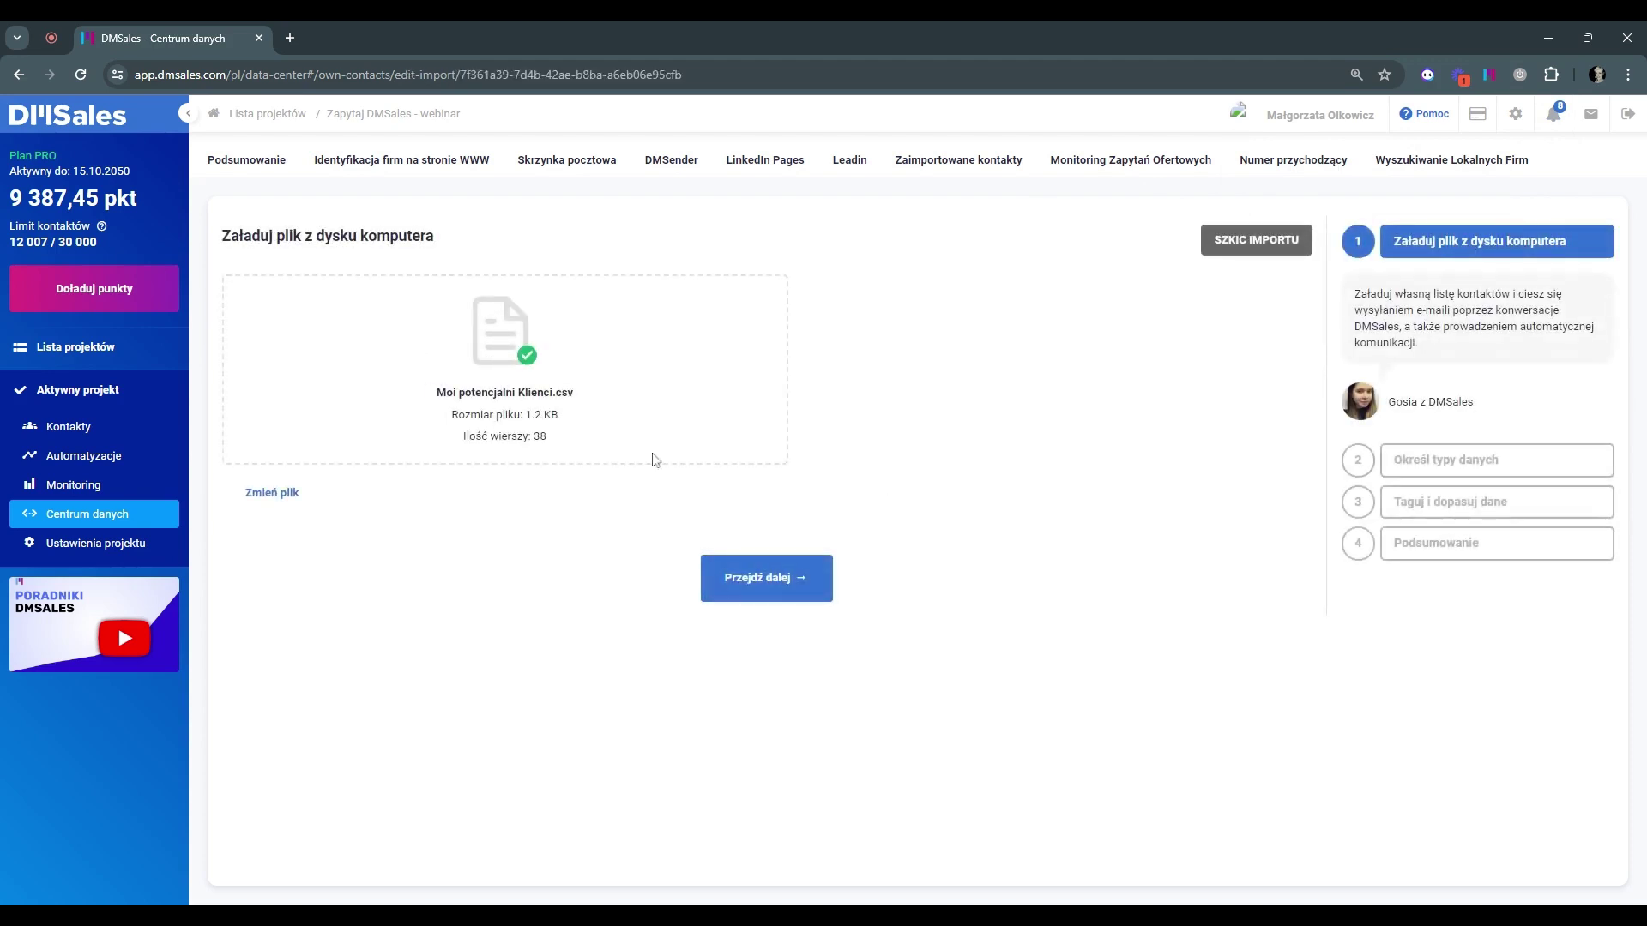
left_click(772, 579)
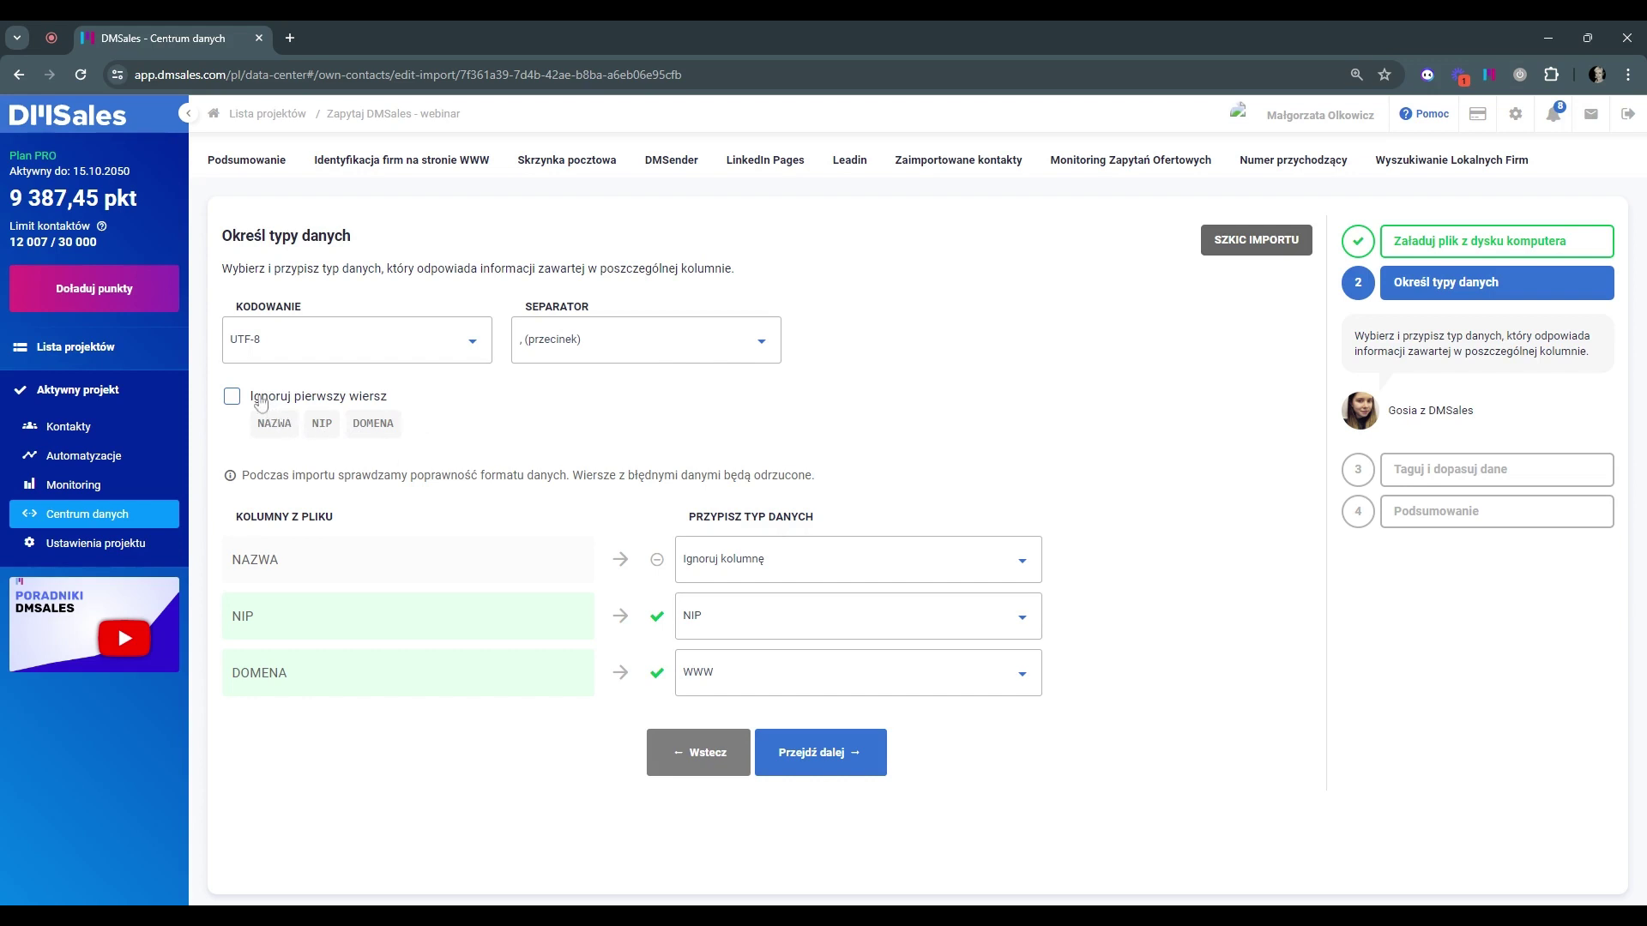
- Ignore the file's first row, assign the company name column to Firma and continue to tagging
left_click(231, 397)
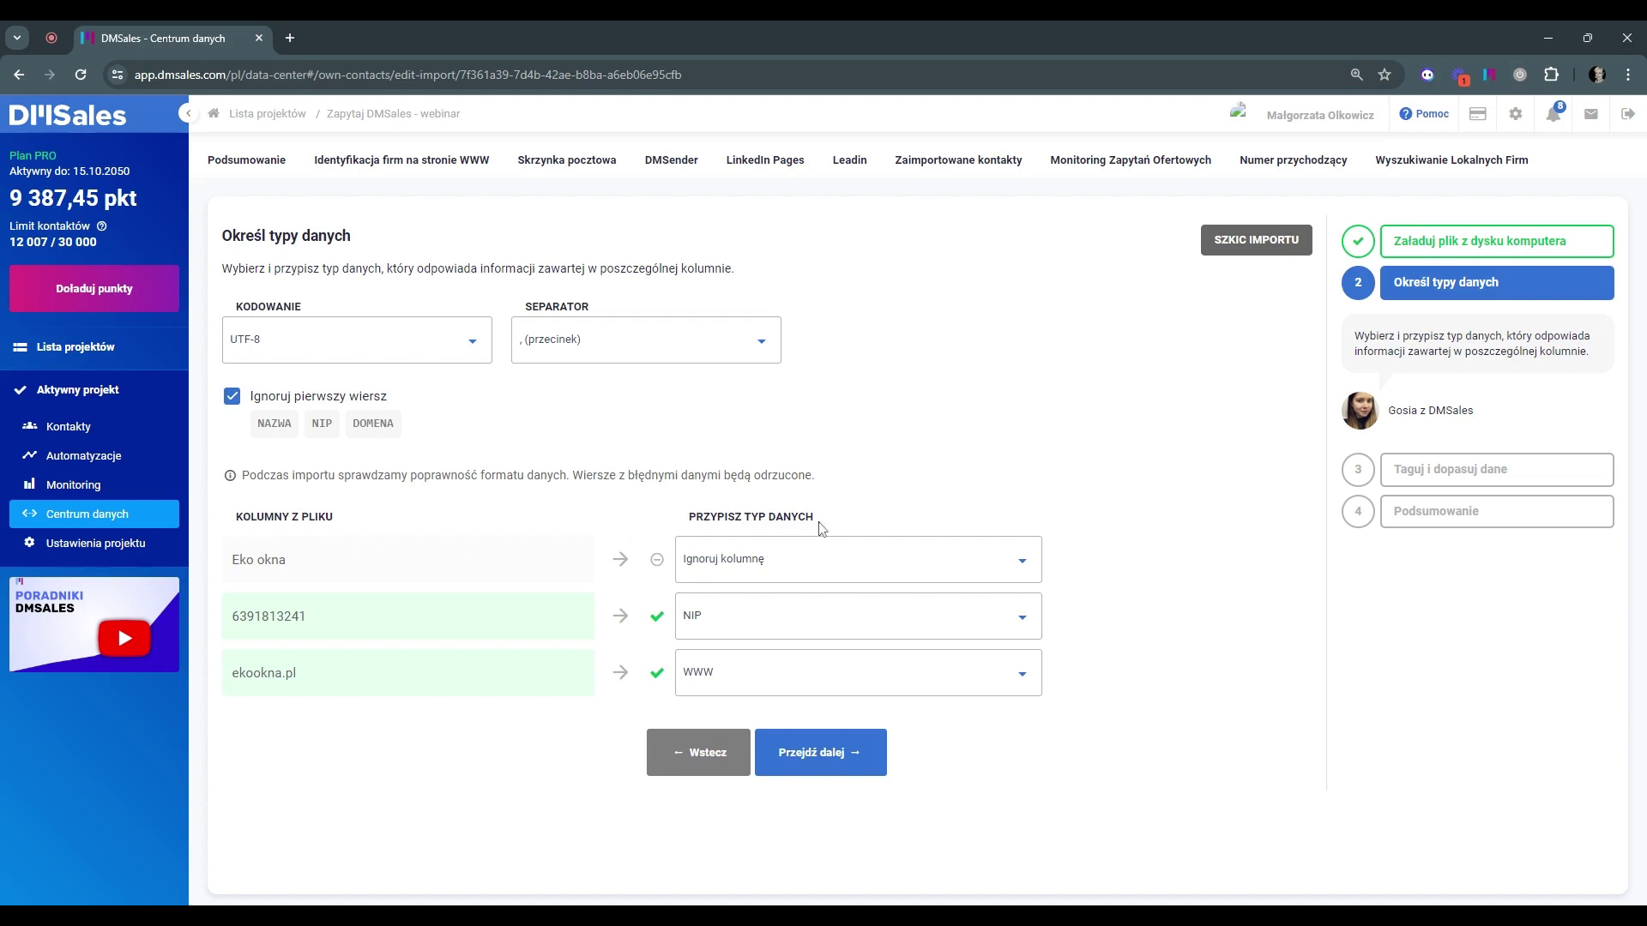
left_click(768, 562)
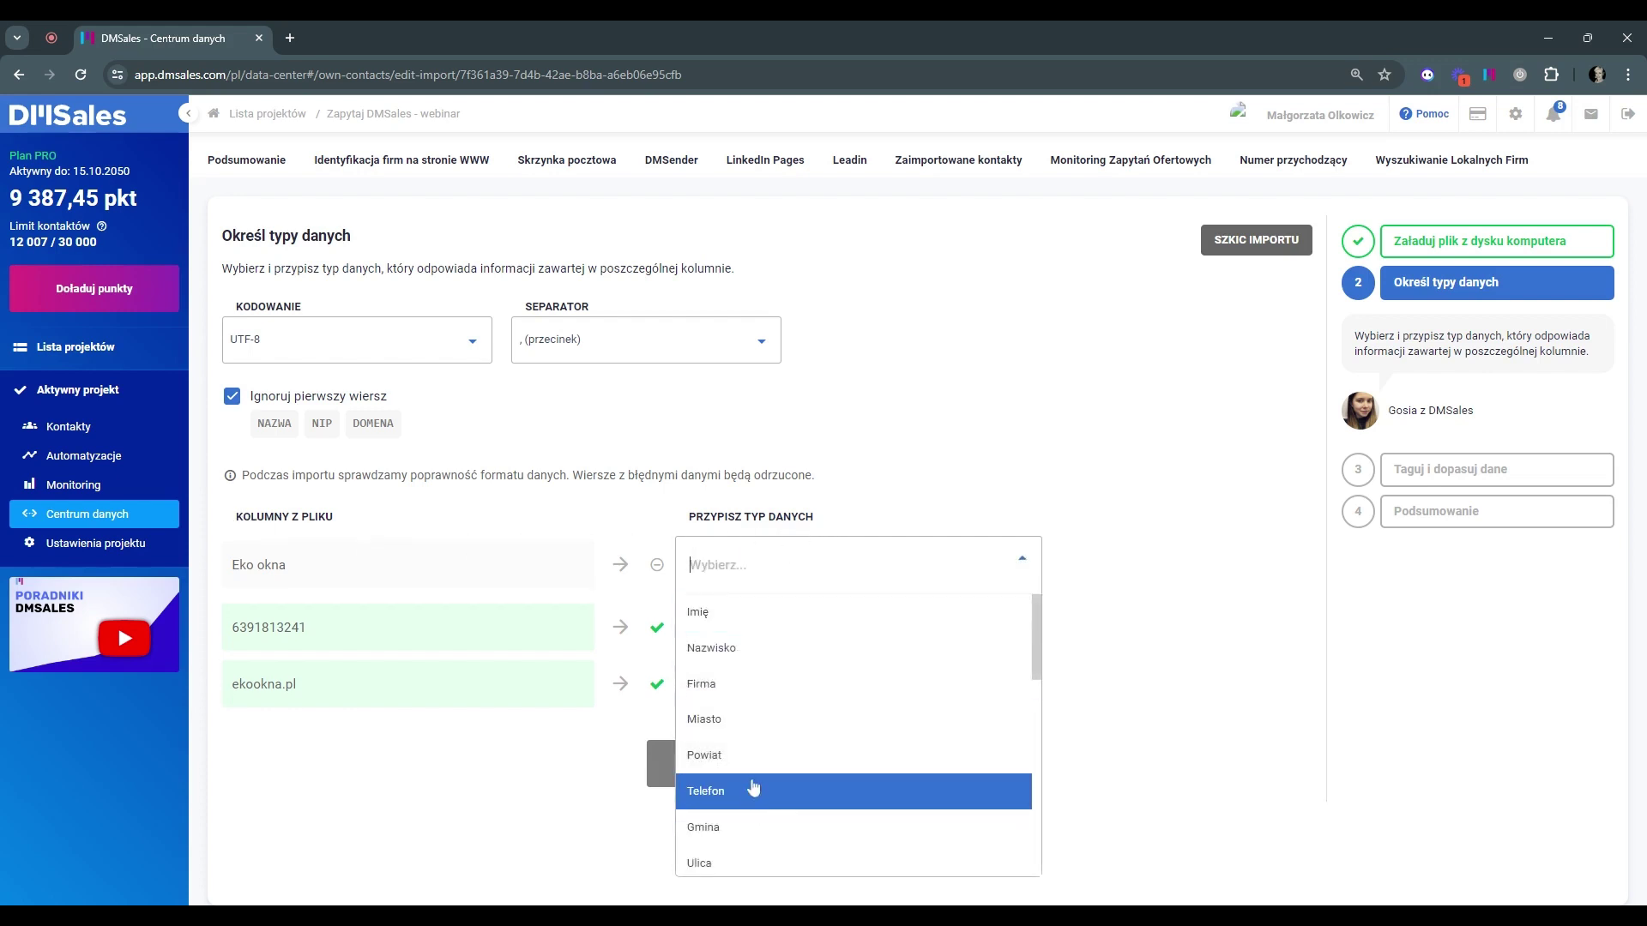
left_click(749, 700)
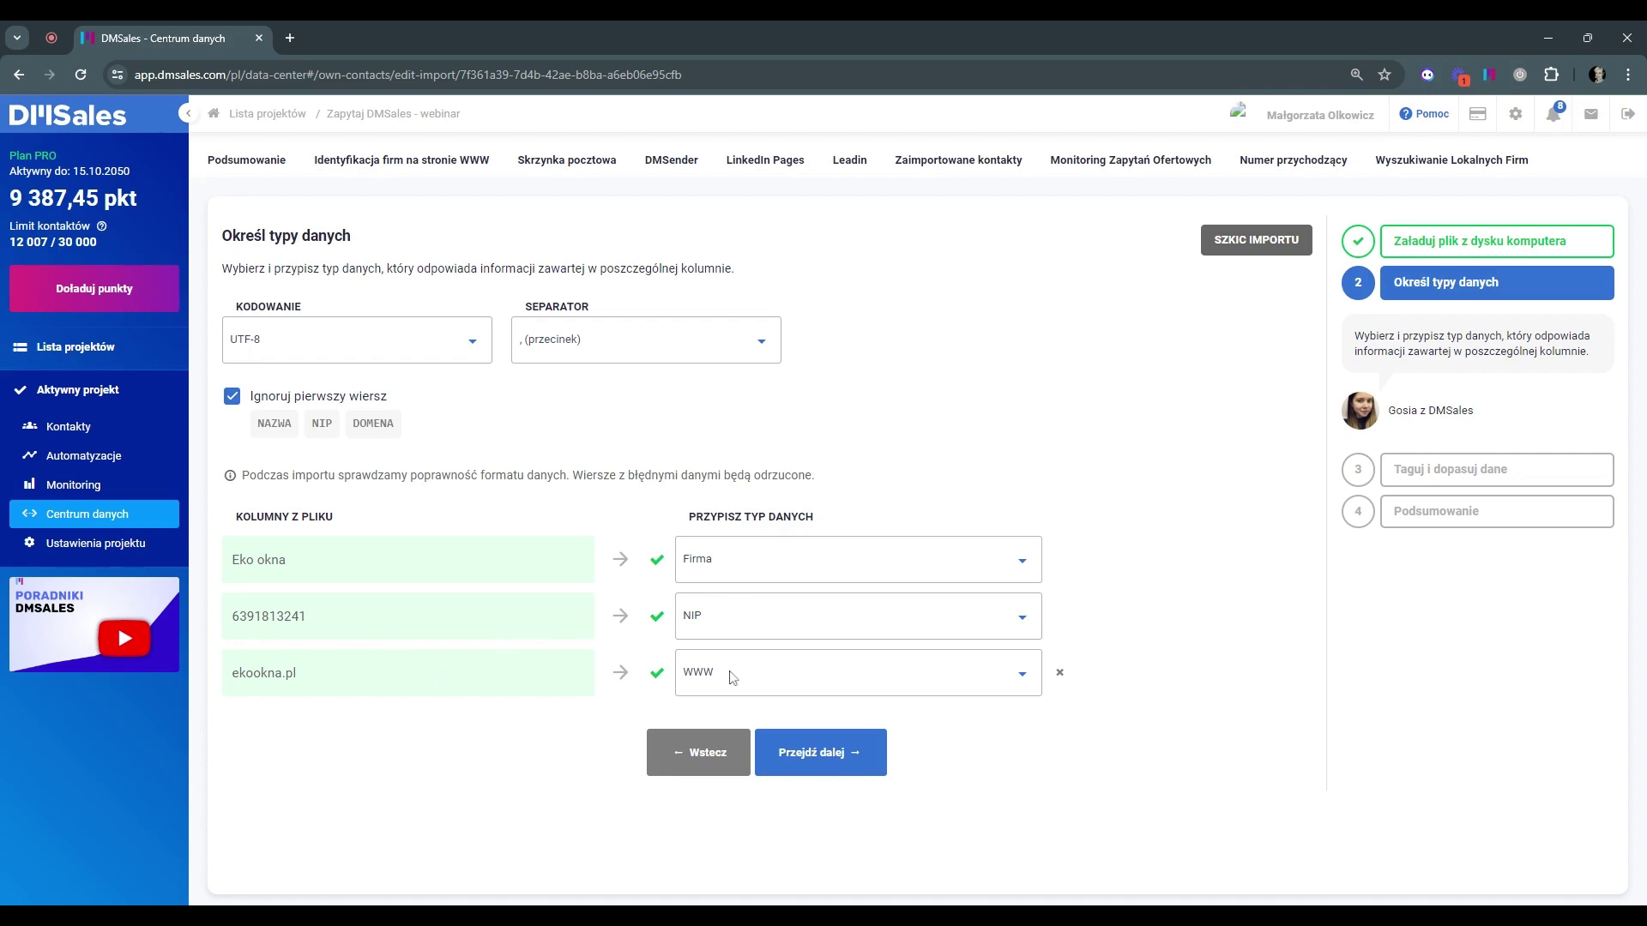
left_click(819, 754)
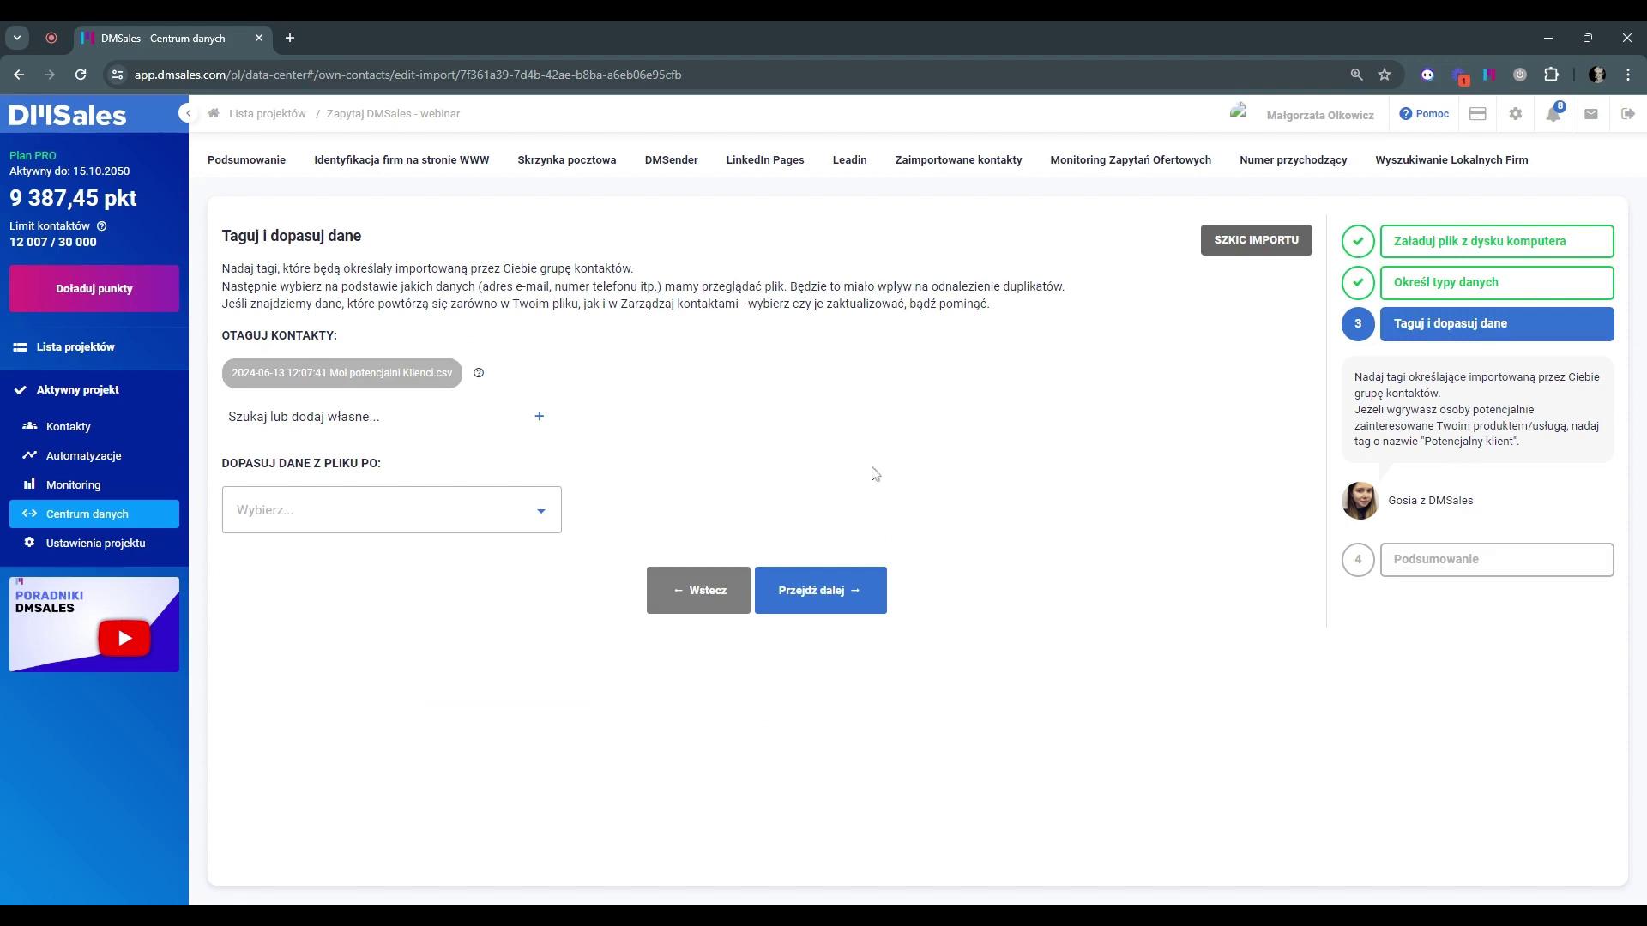
- Import the contacts with the default file tag and no data-matching field, and return to the list of imports
left_click(473, 513)
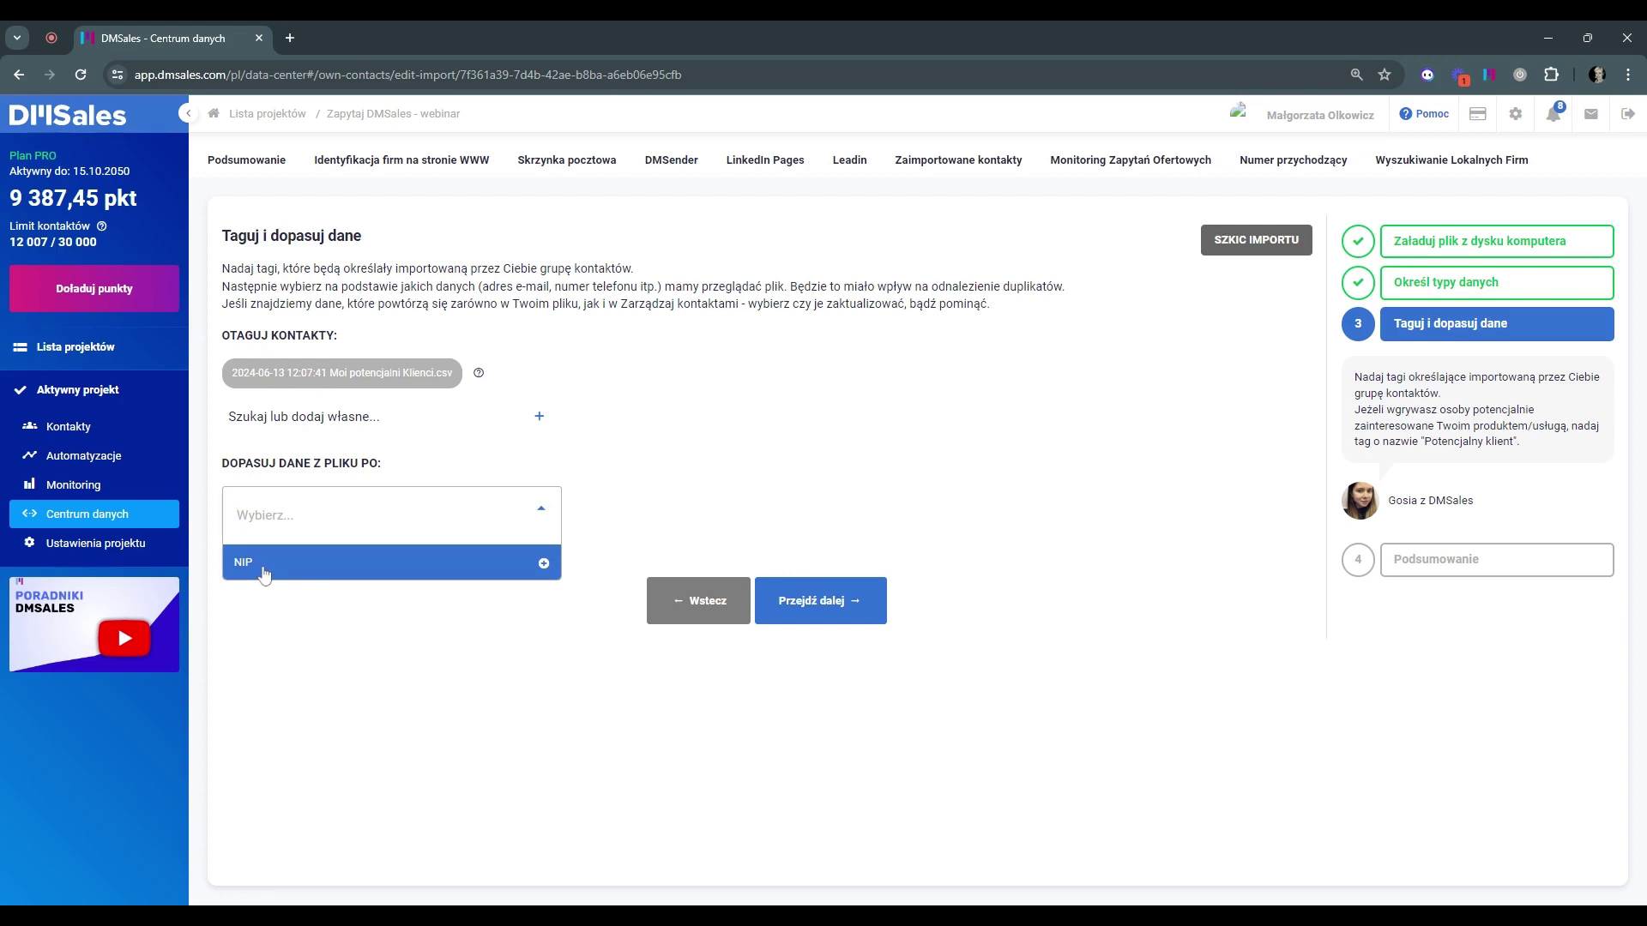
left_click(816, 458)
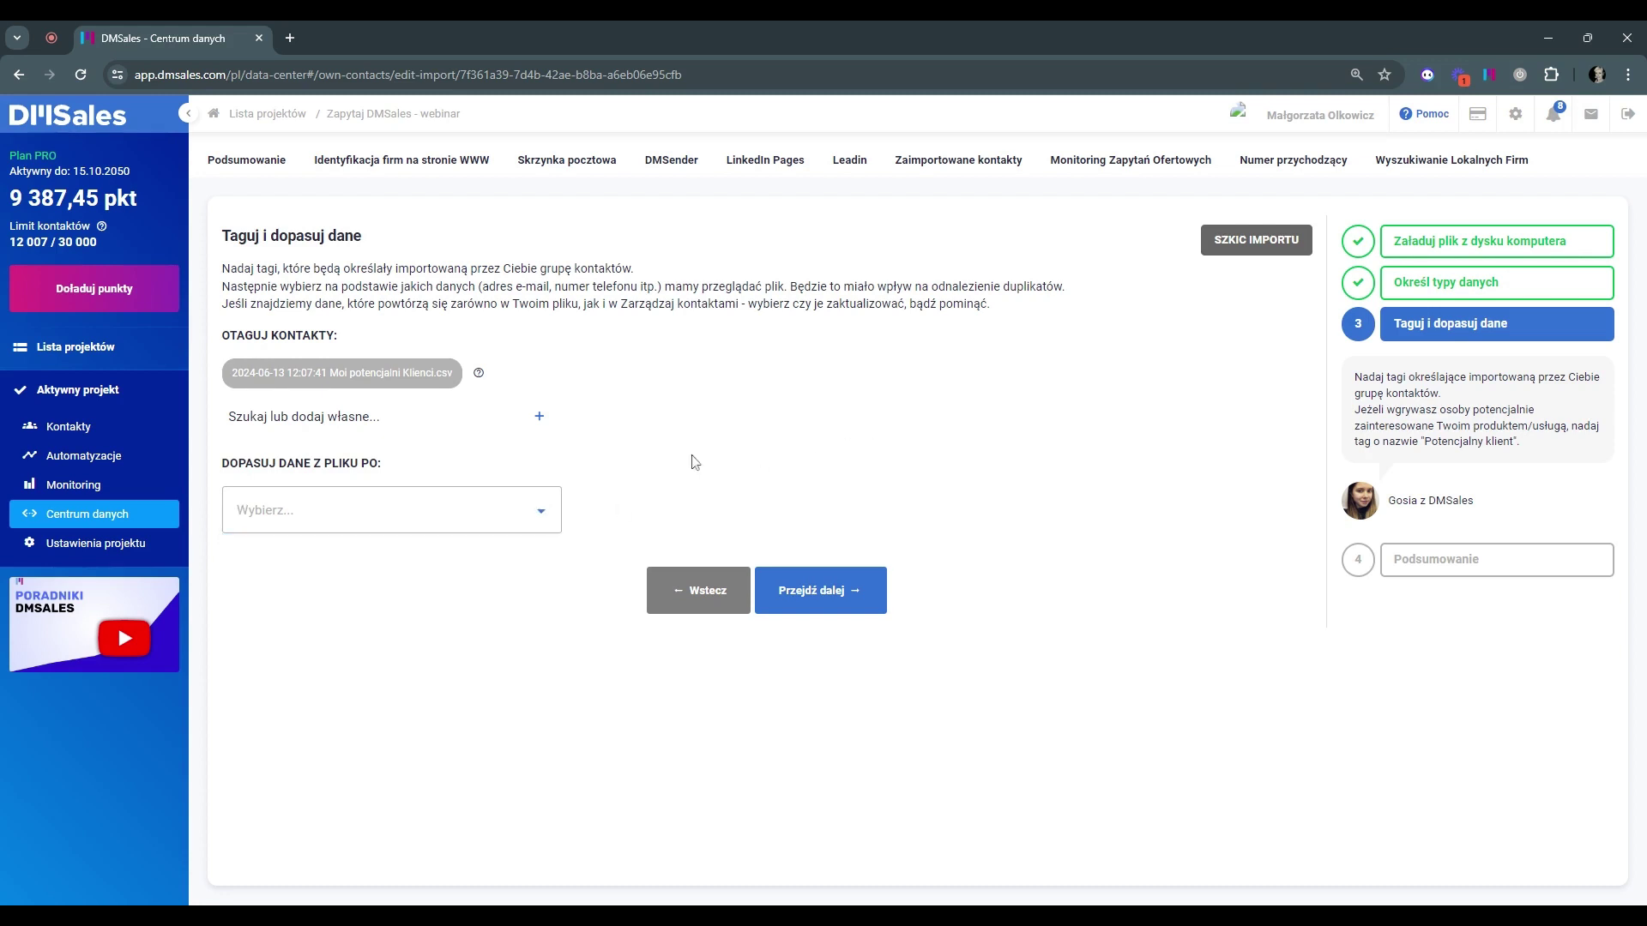
left_click(825, 597)
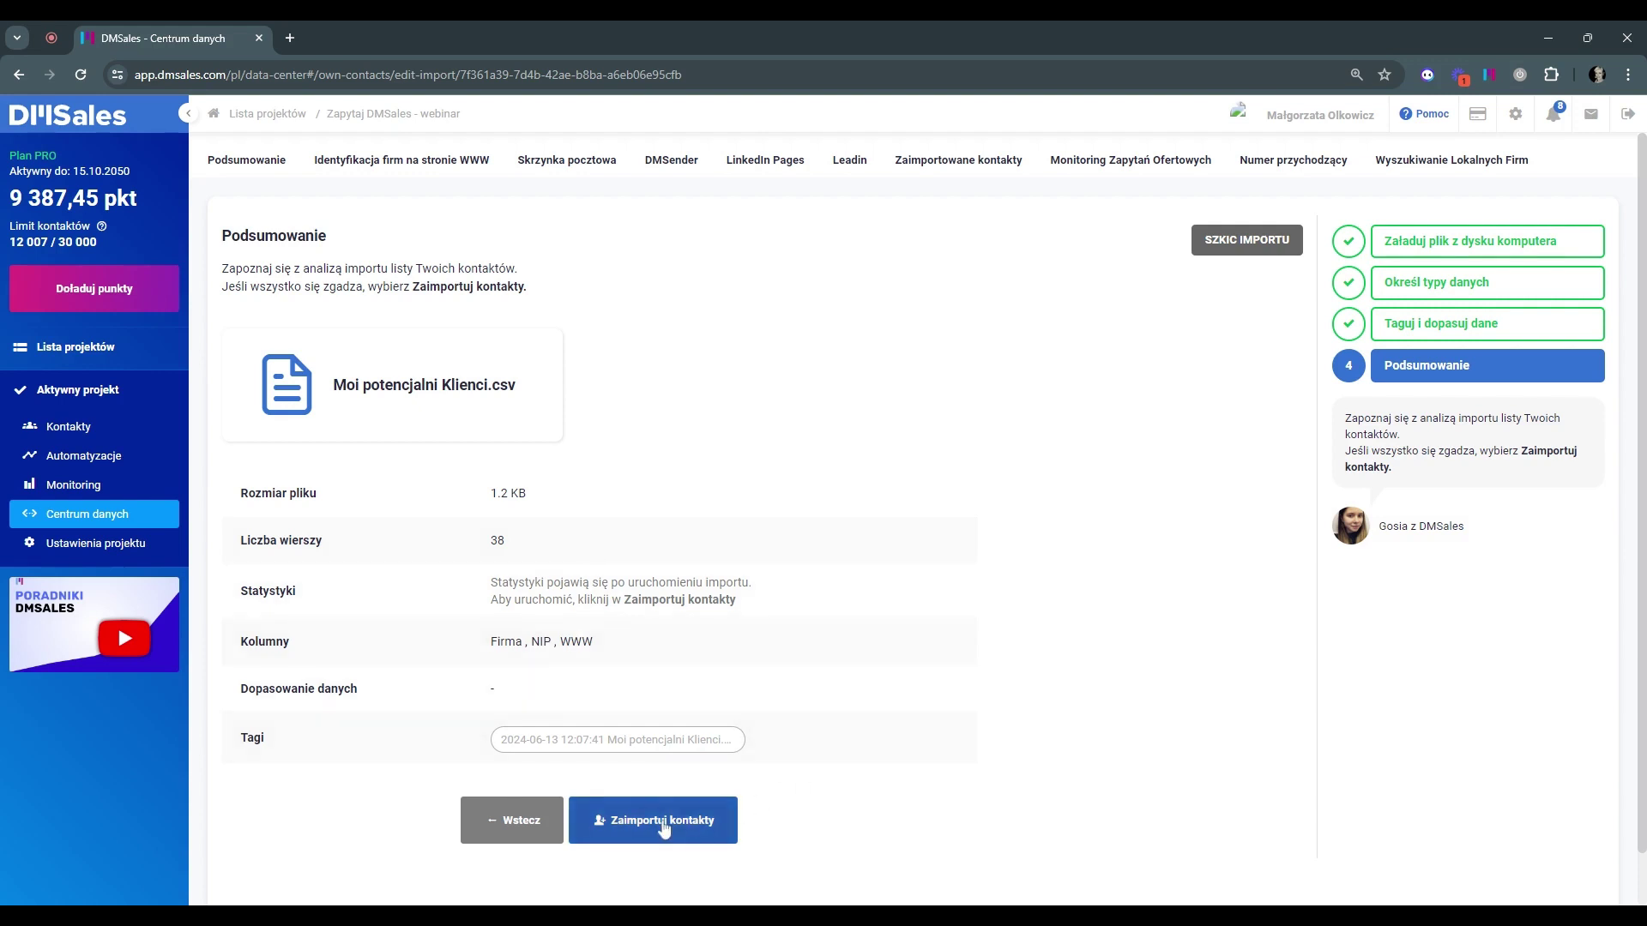
left_click(665, 825)
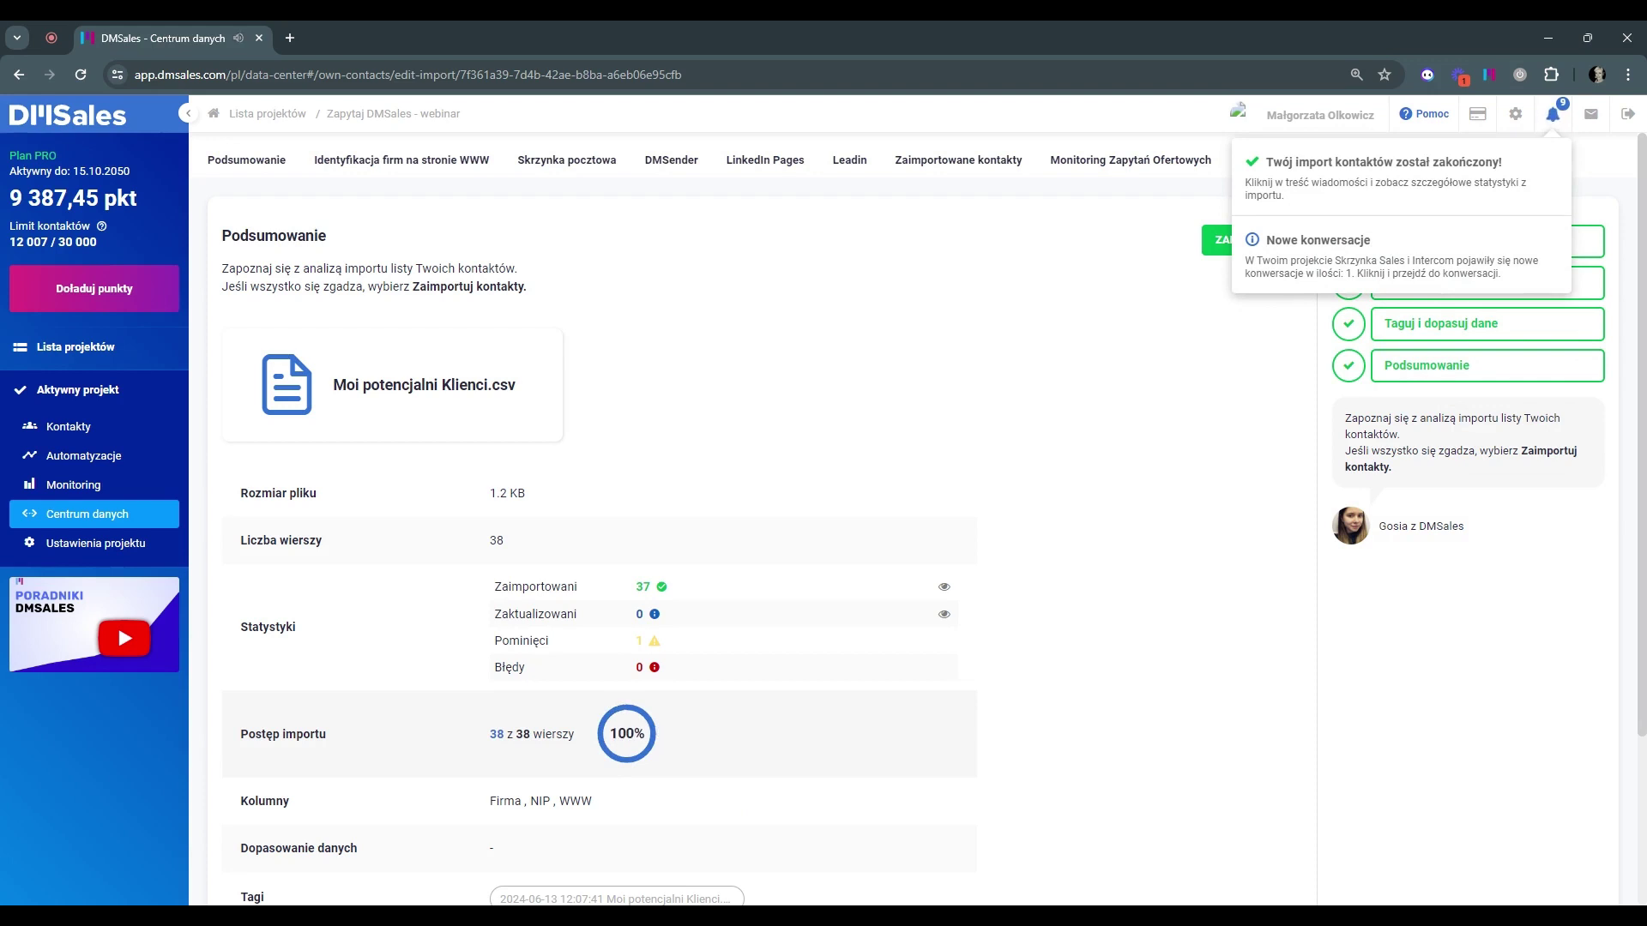
scroll(738, 610, "down", 1)
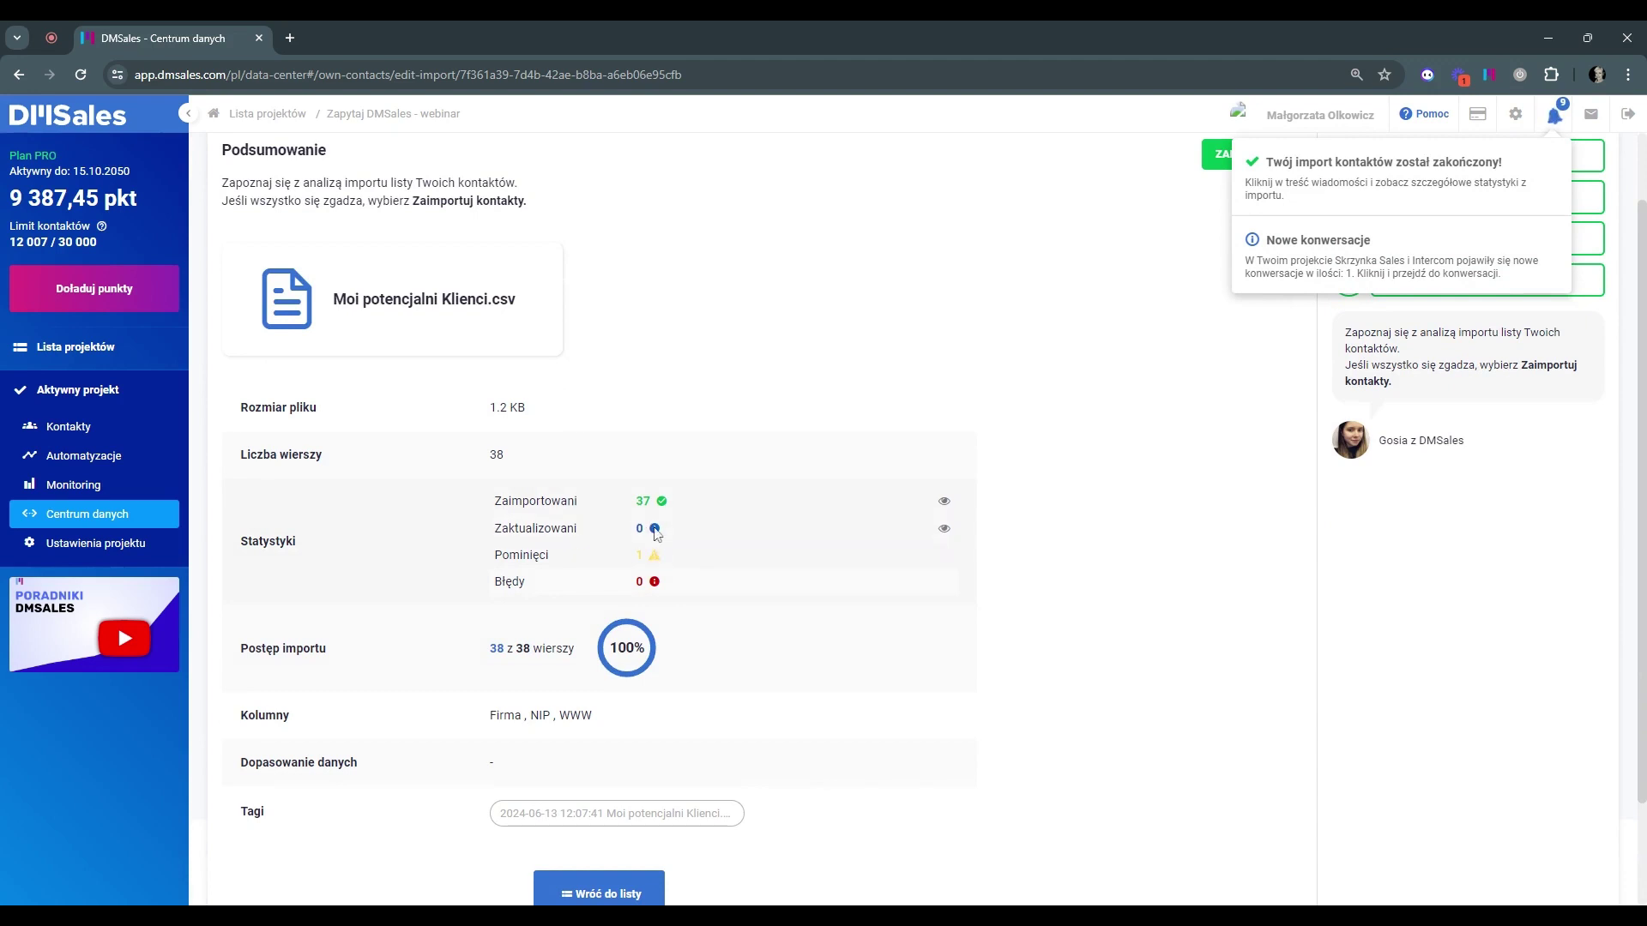
scroll(625, 607, "down", 2)
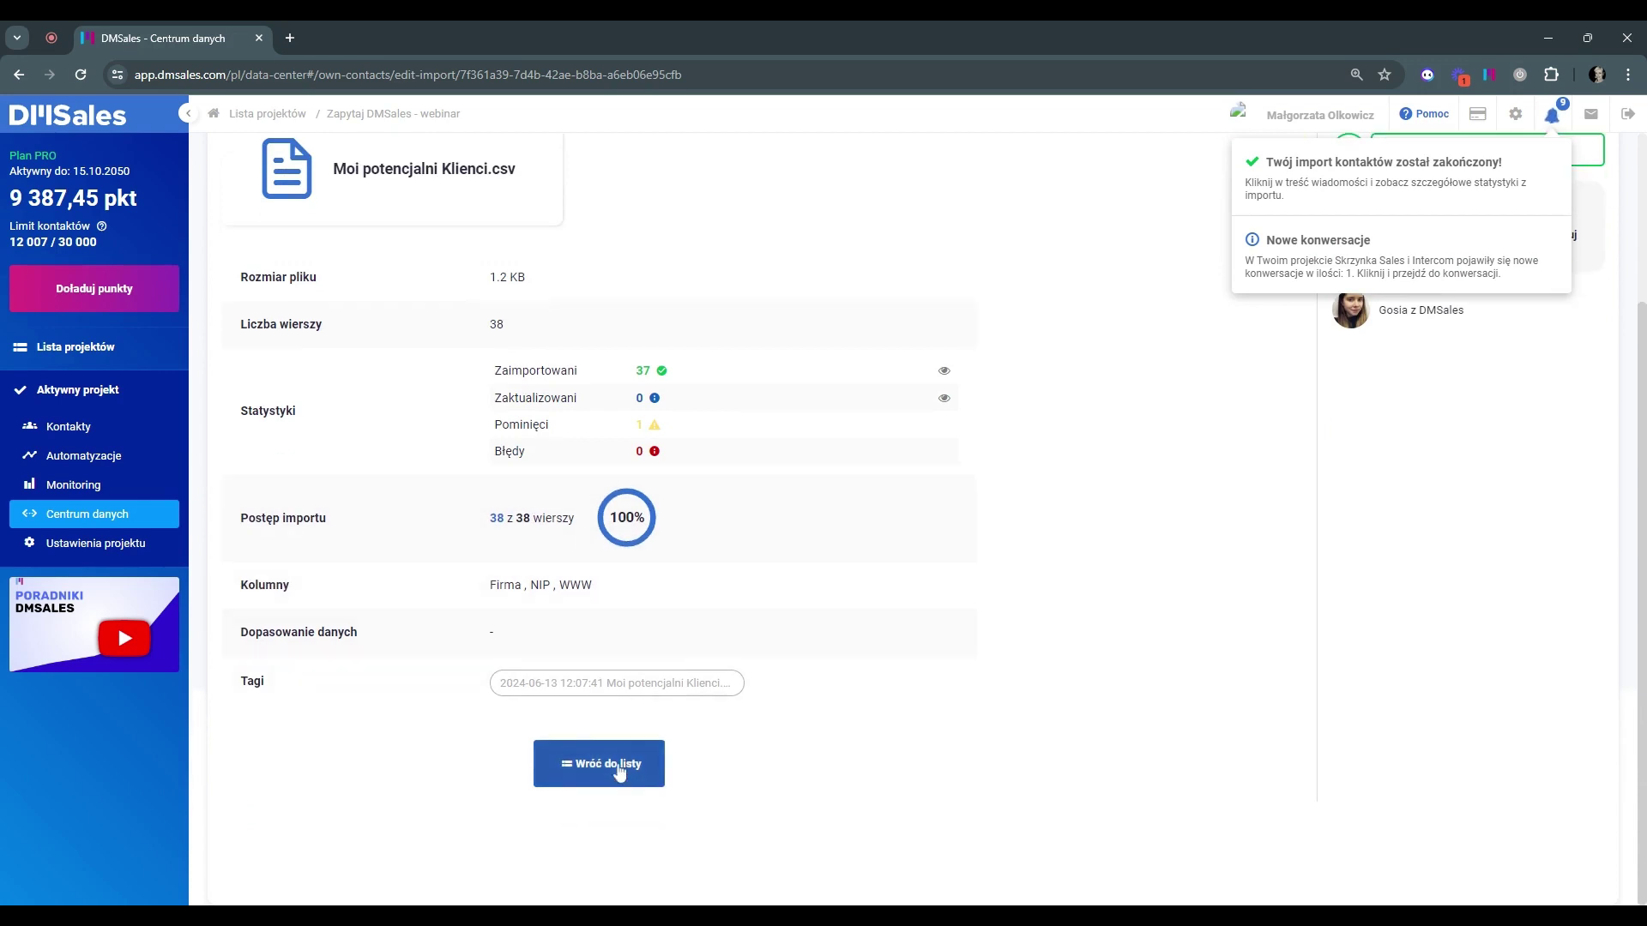
left_click(620, 771)
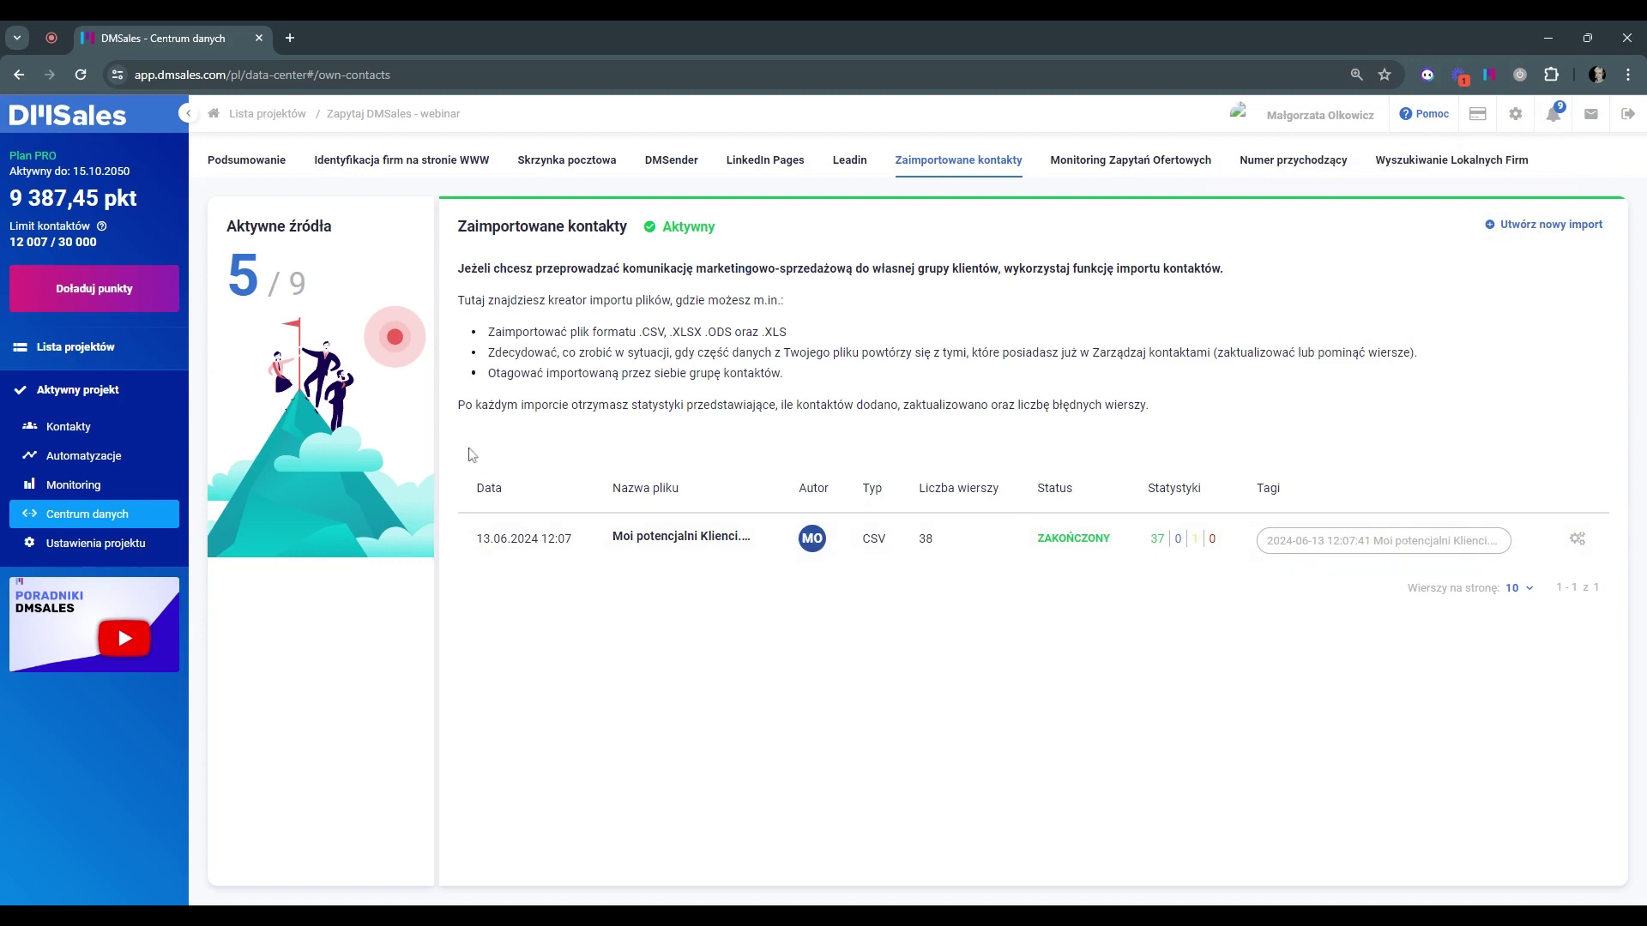
- Create a contact segment named "nowe firmy" in the project's contacts and switch to it
left_click(79, 431)
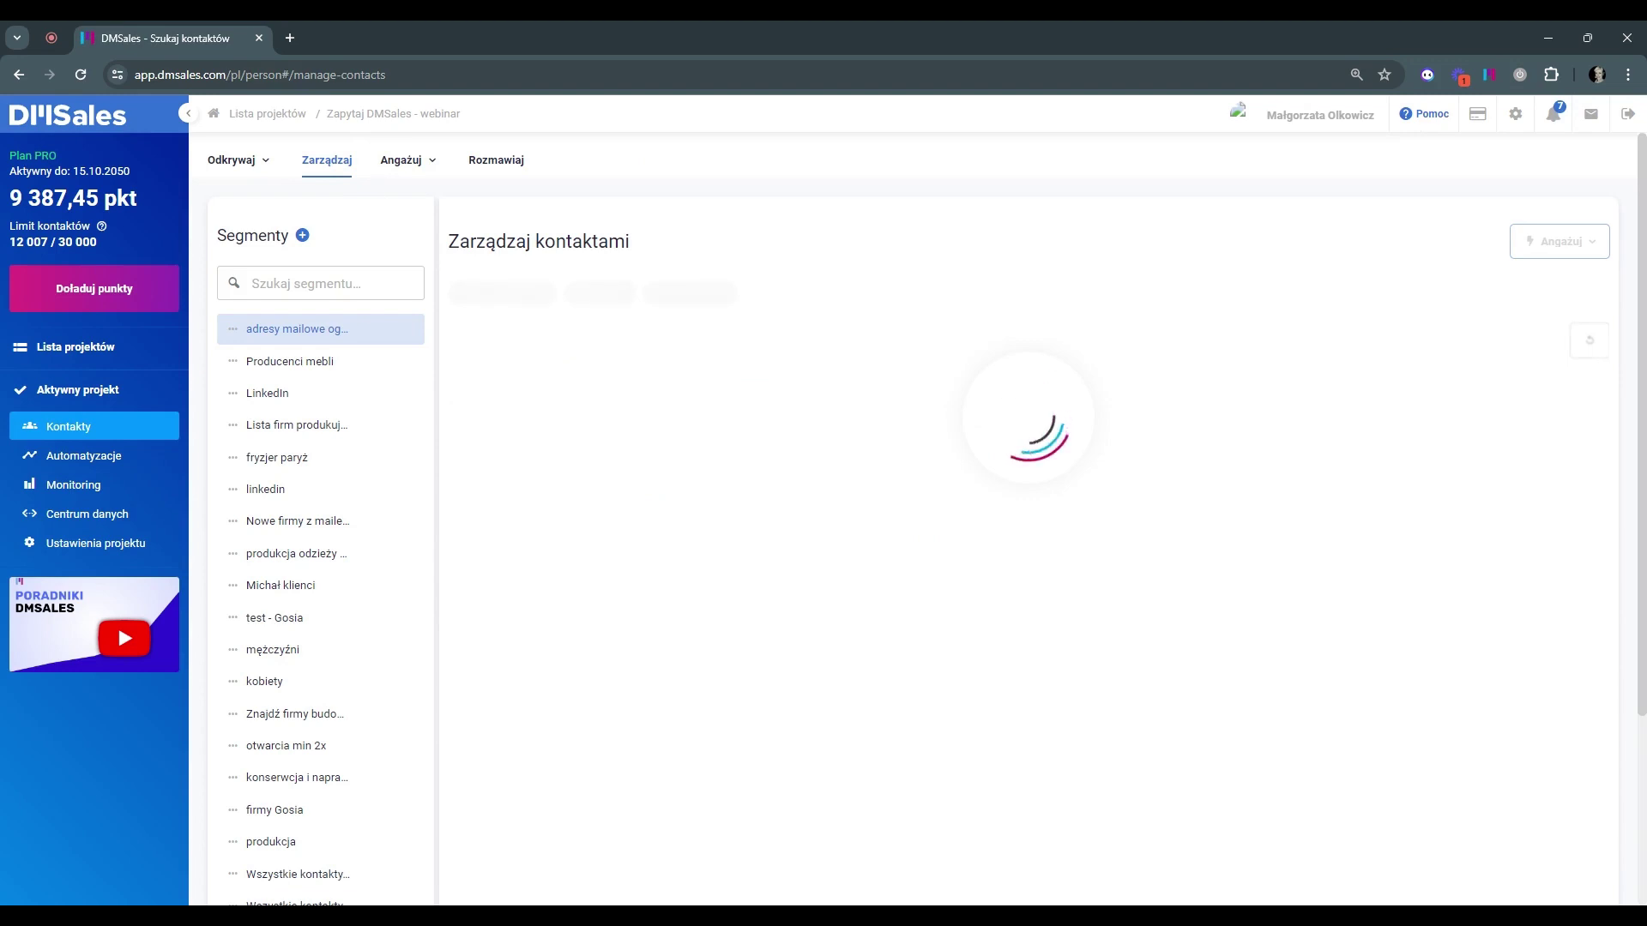
left_click(301, 235)
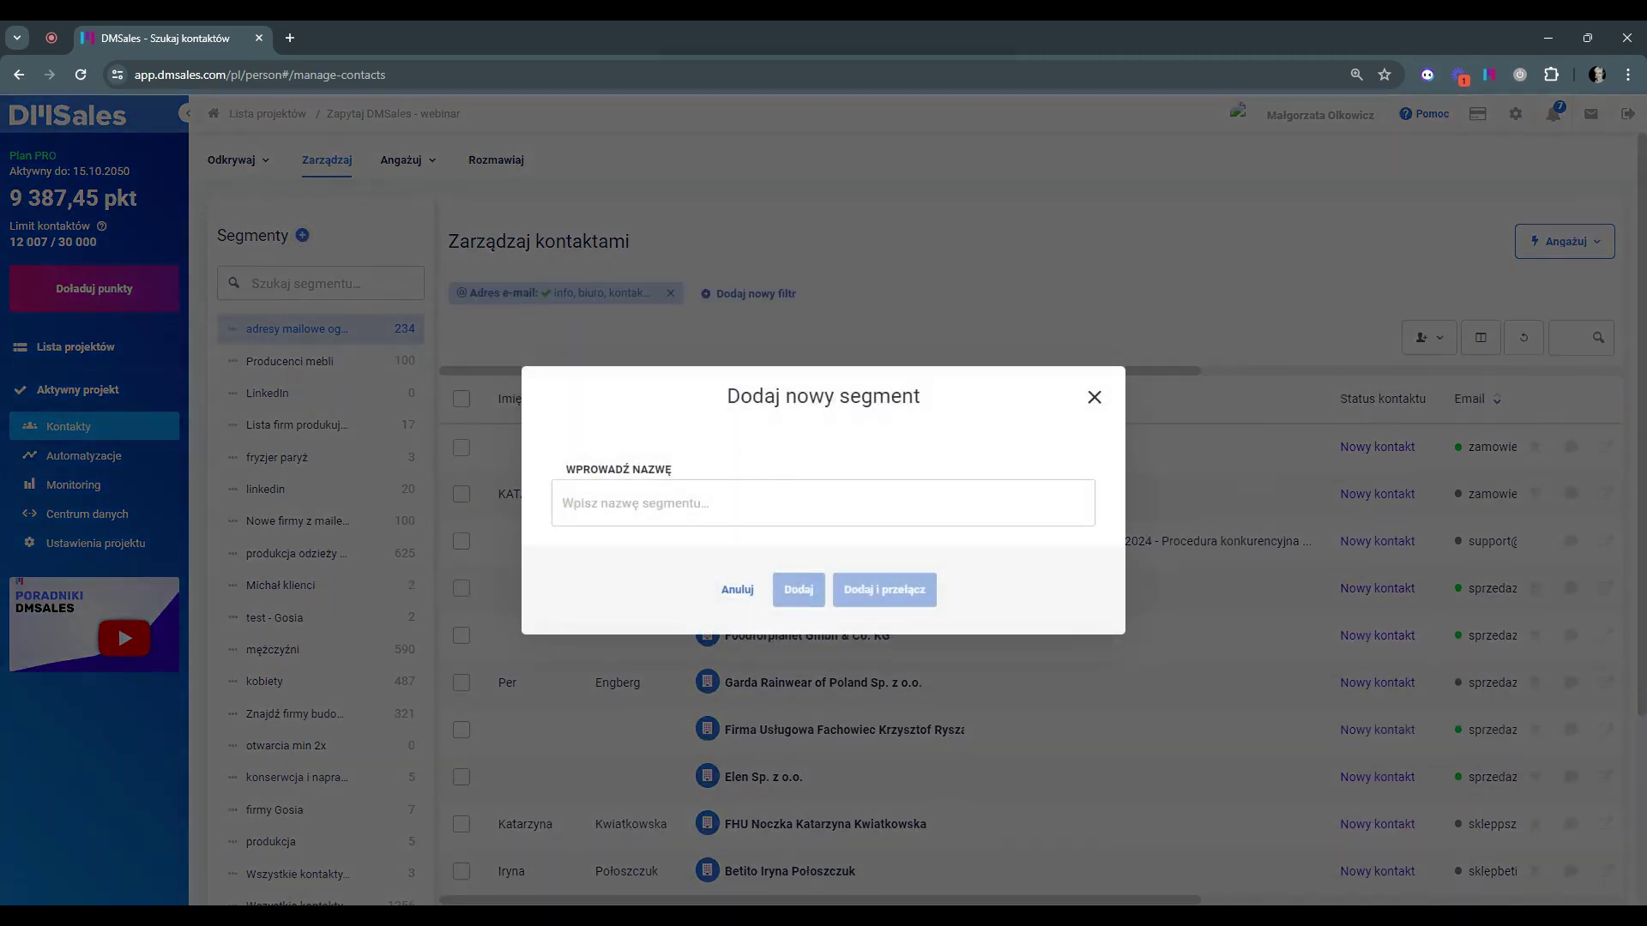
type("nowe firmy")
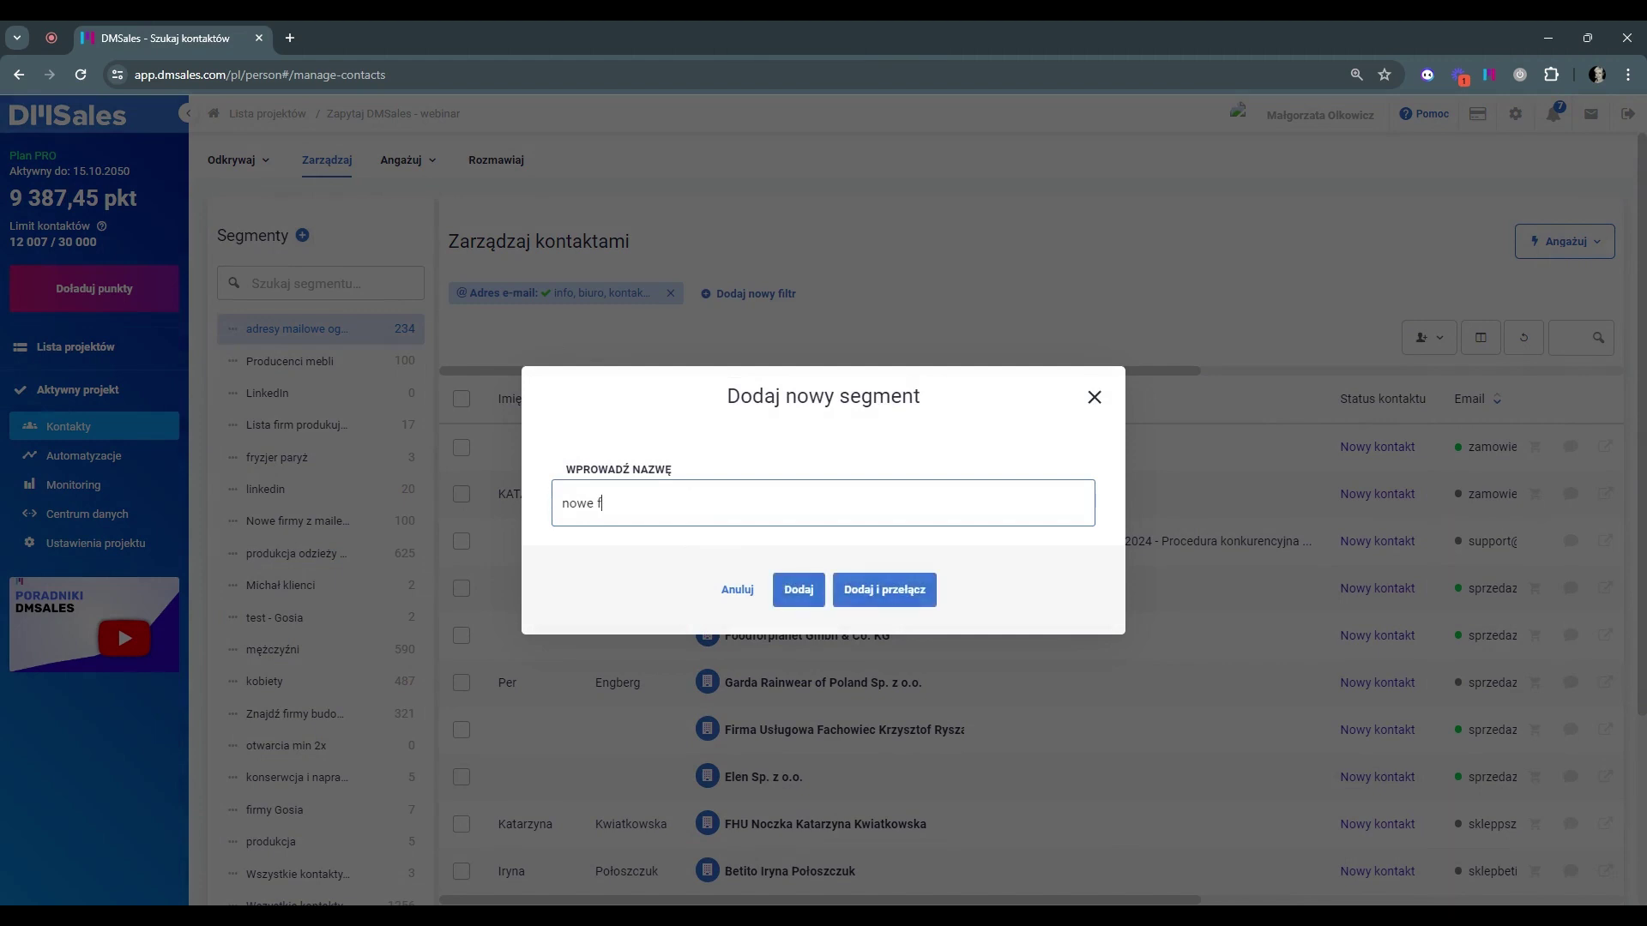
left_click(918, 596)
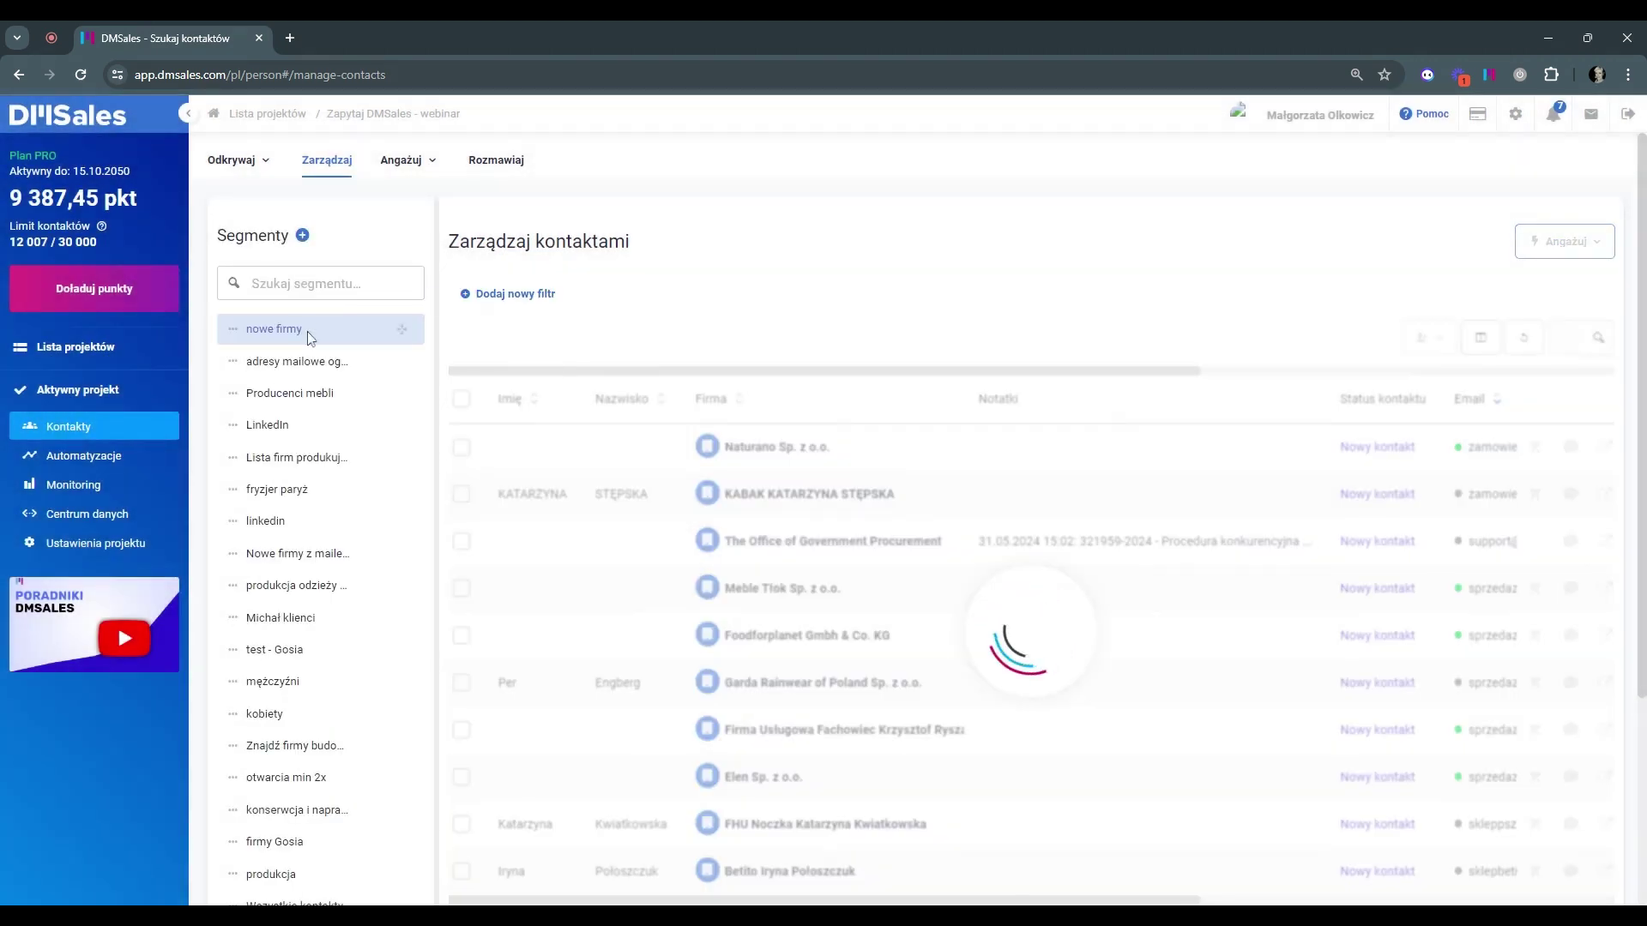
left_click(512, 296)
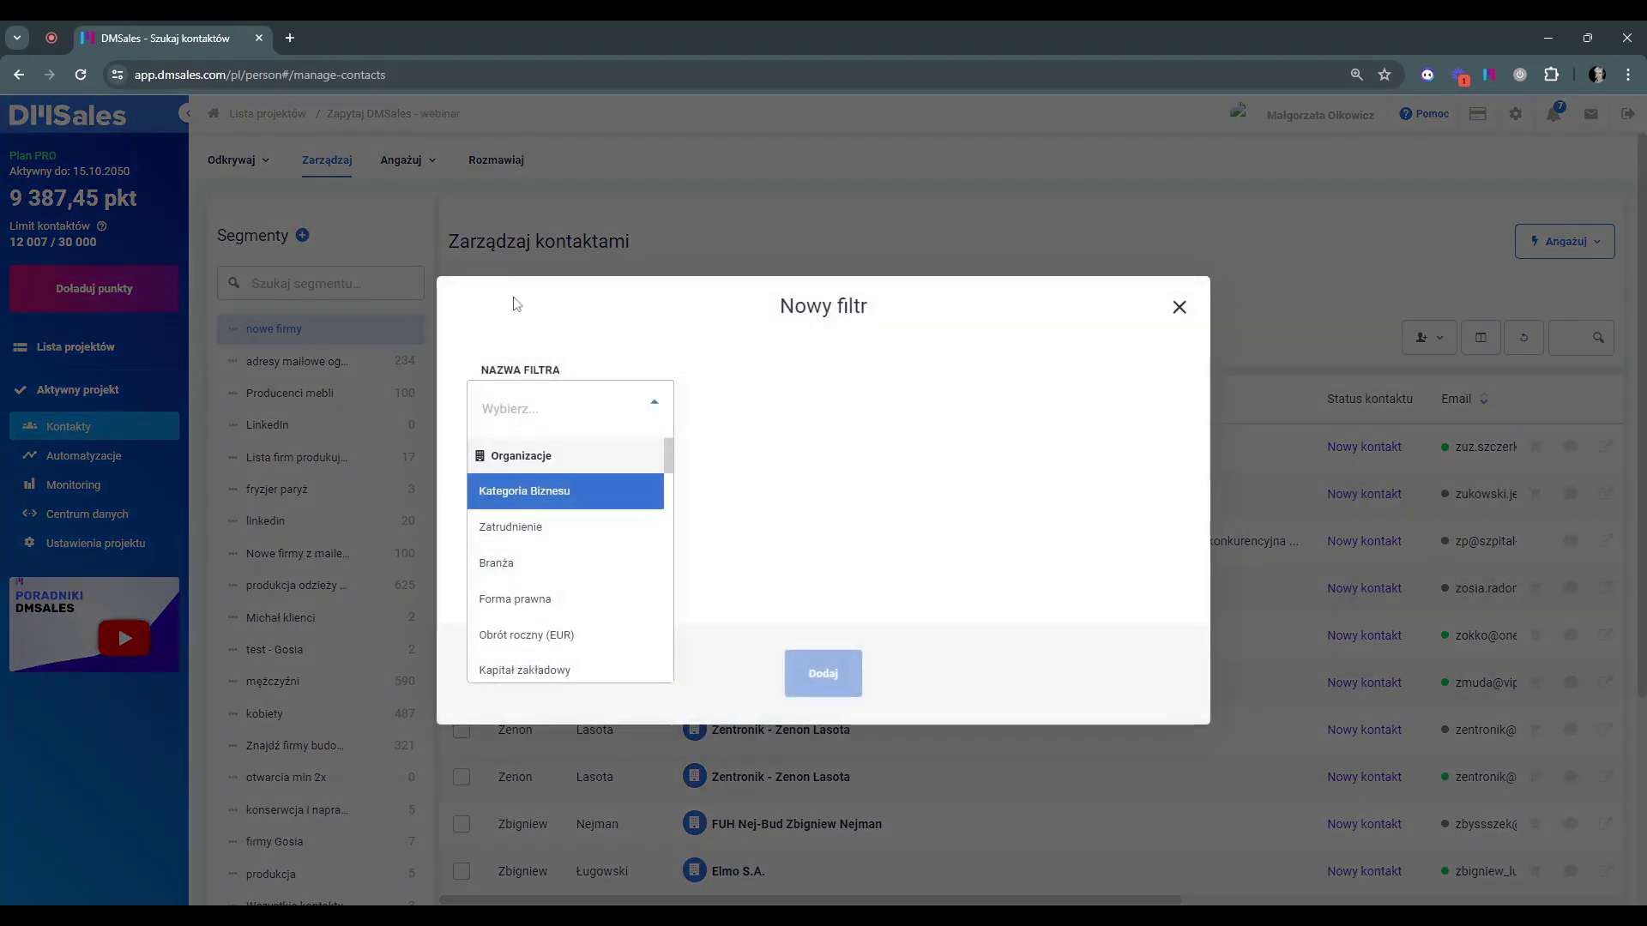
type("ta")
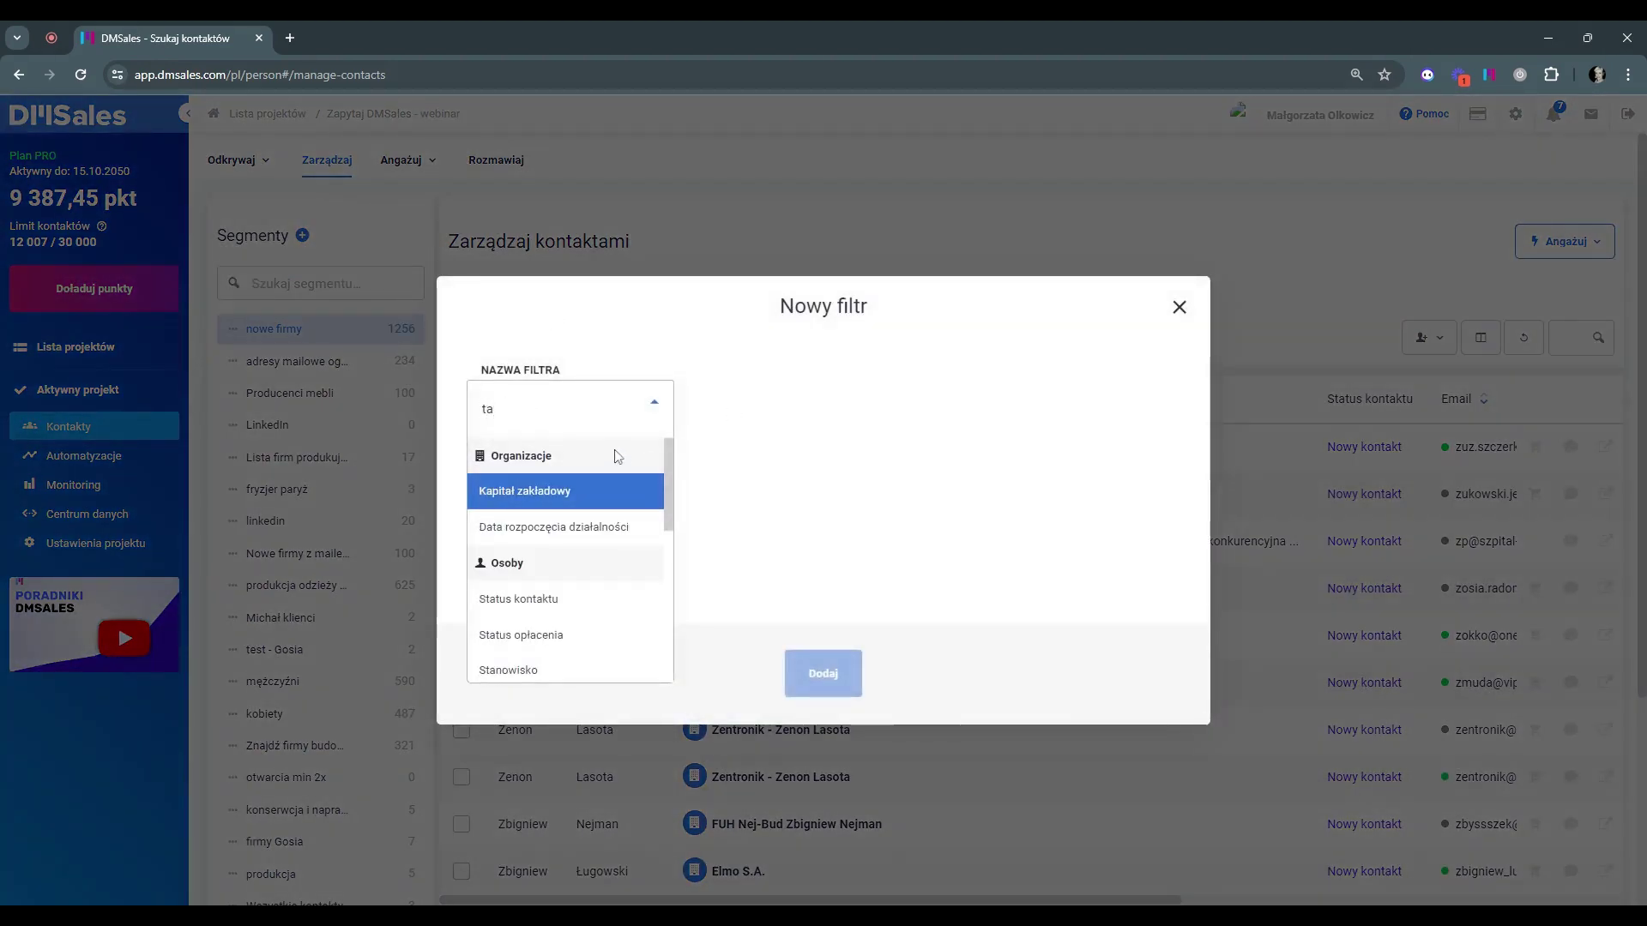
type("g")
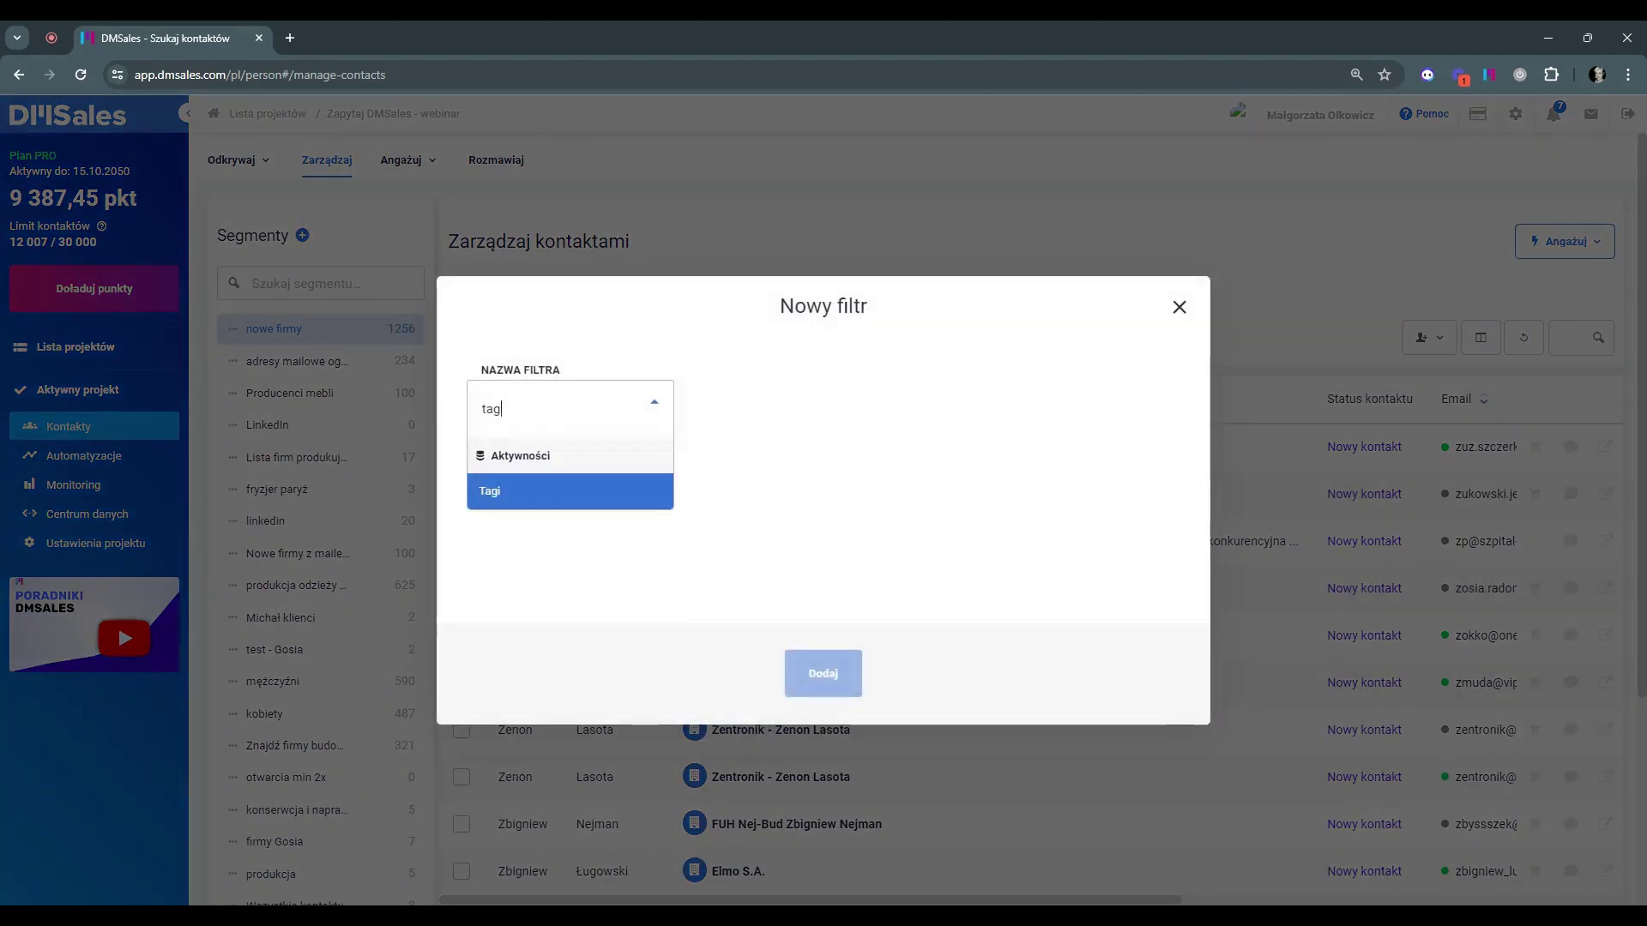
left_click(607, 476)
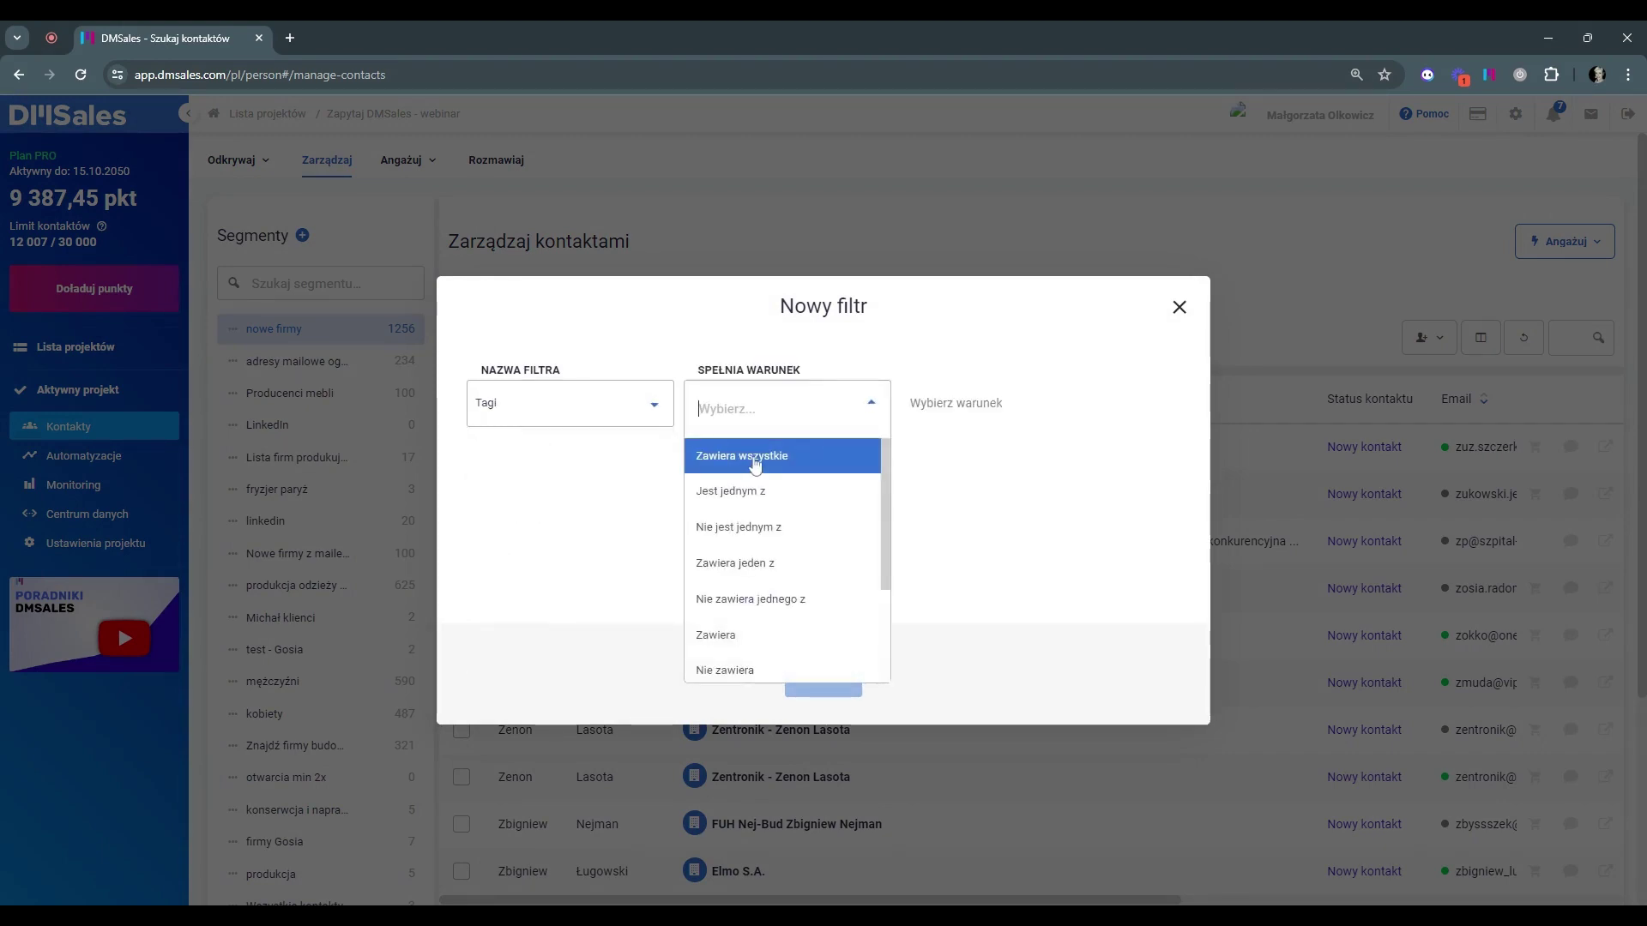
left_click(766, 493)
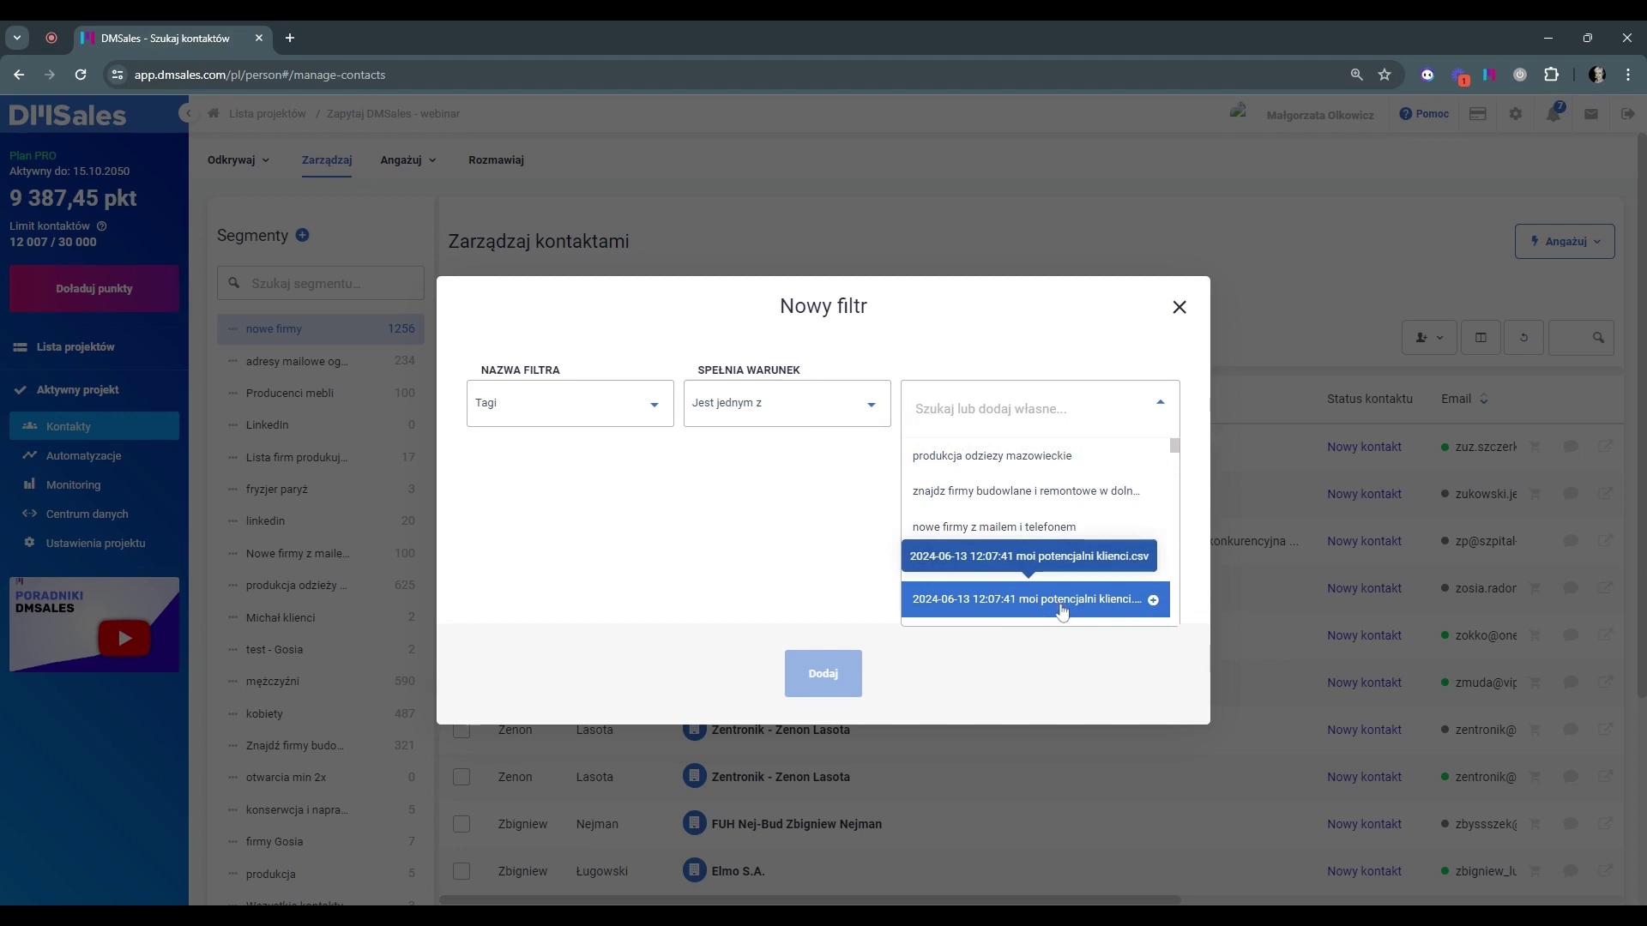
left_click(1025, 599)
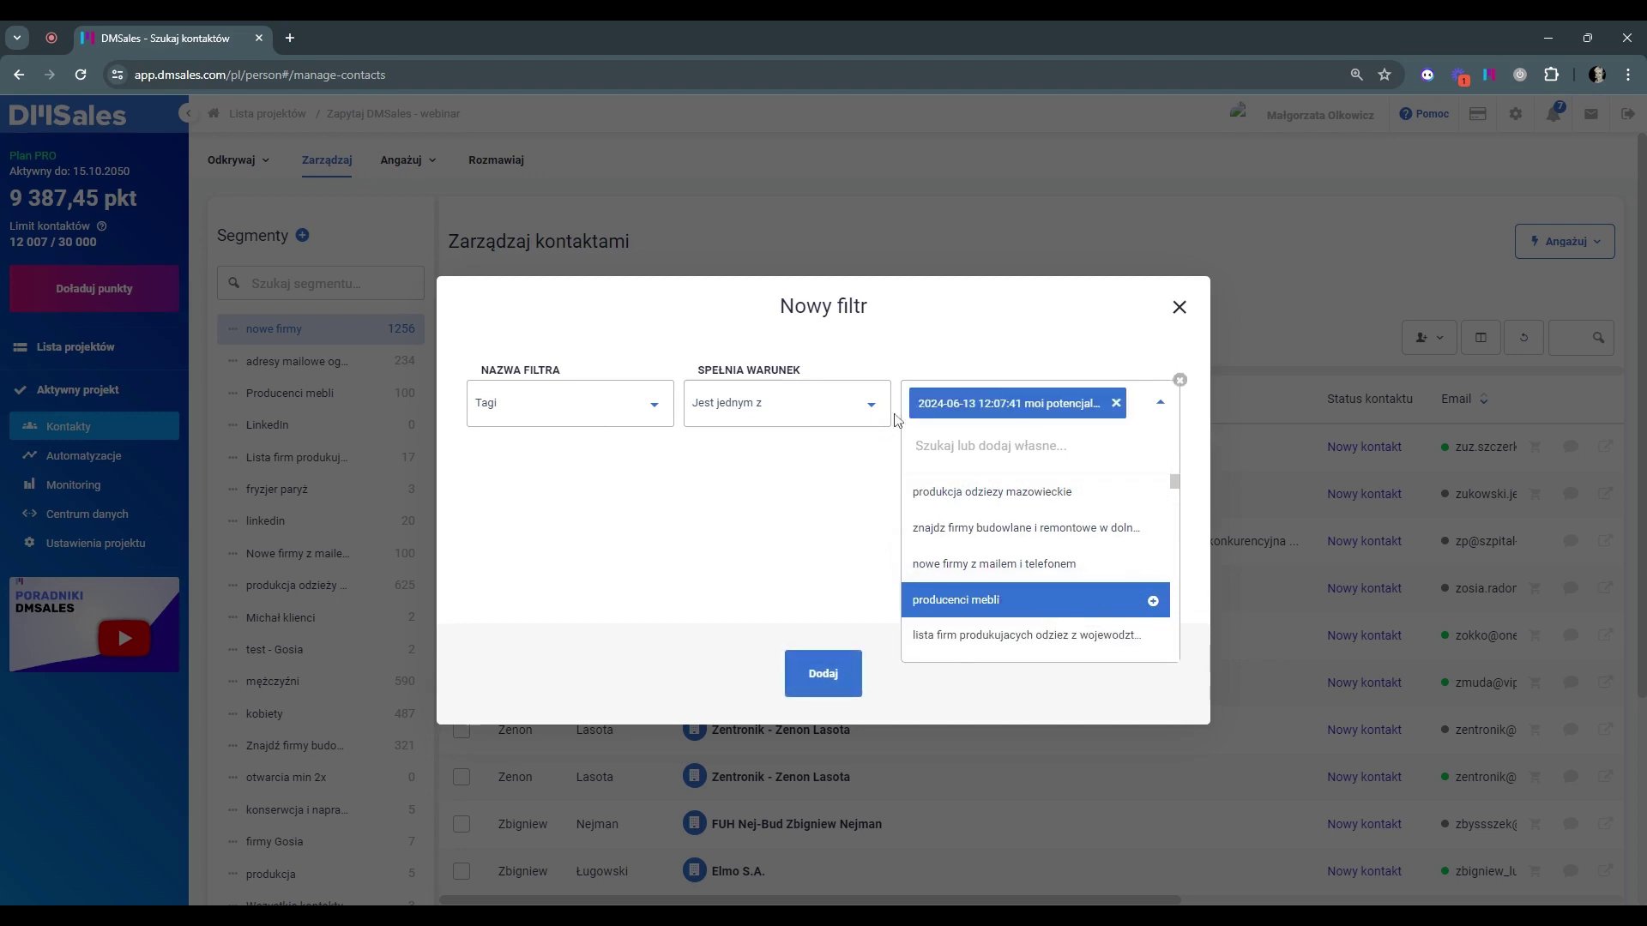
left_click(780, 595)
left_click(822, 674)
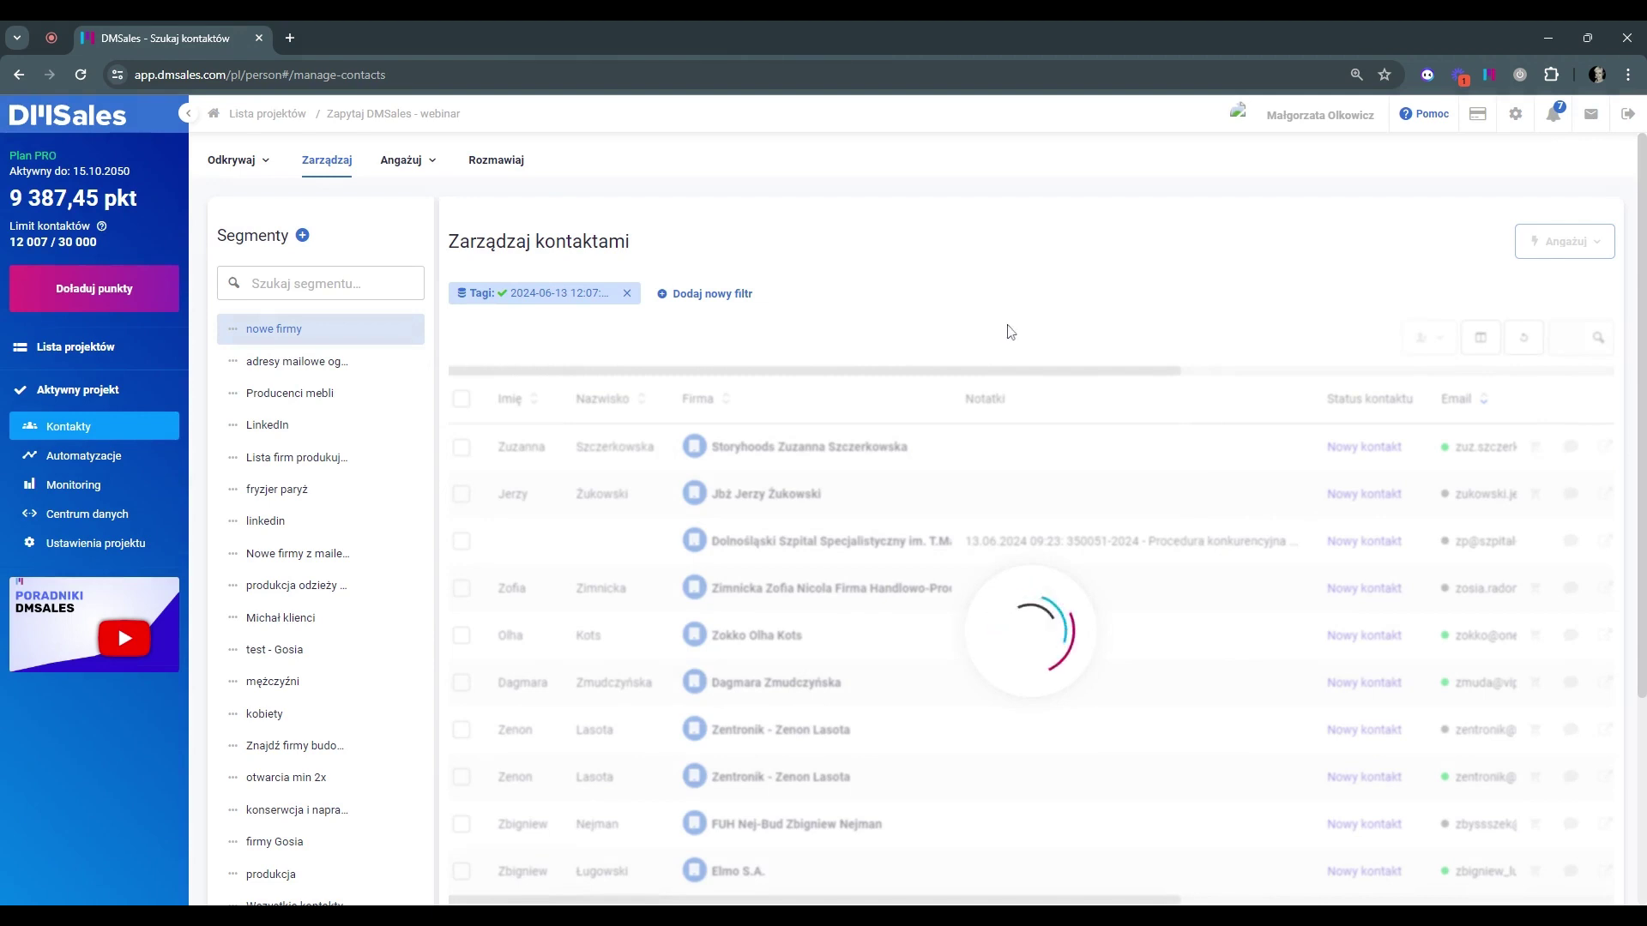
- Add the NIP and WWW columns to the contact table, order the first columns as NIP, WWW, Firma, and save the layout
scroll(838, 541, "down", 1)
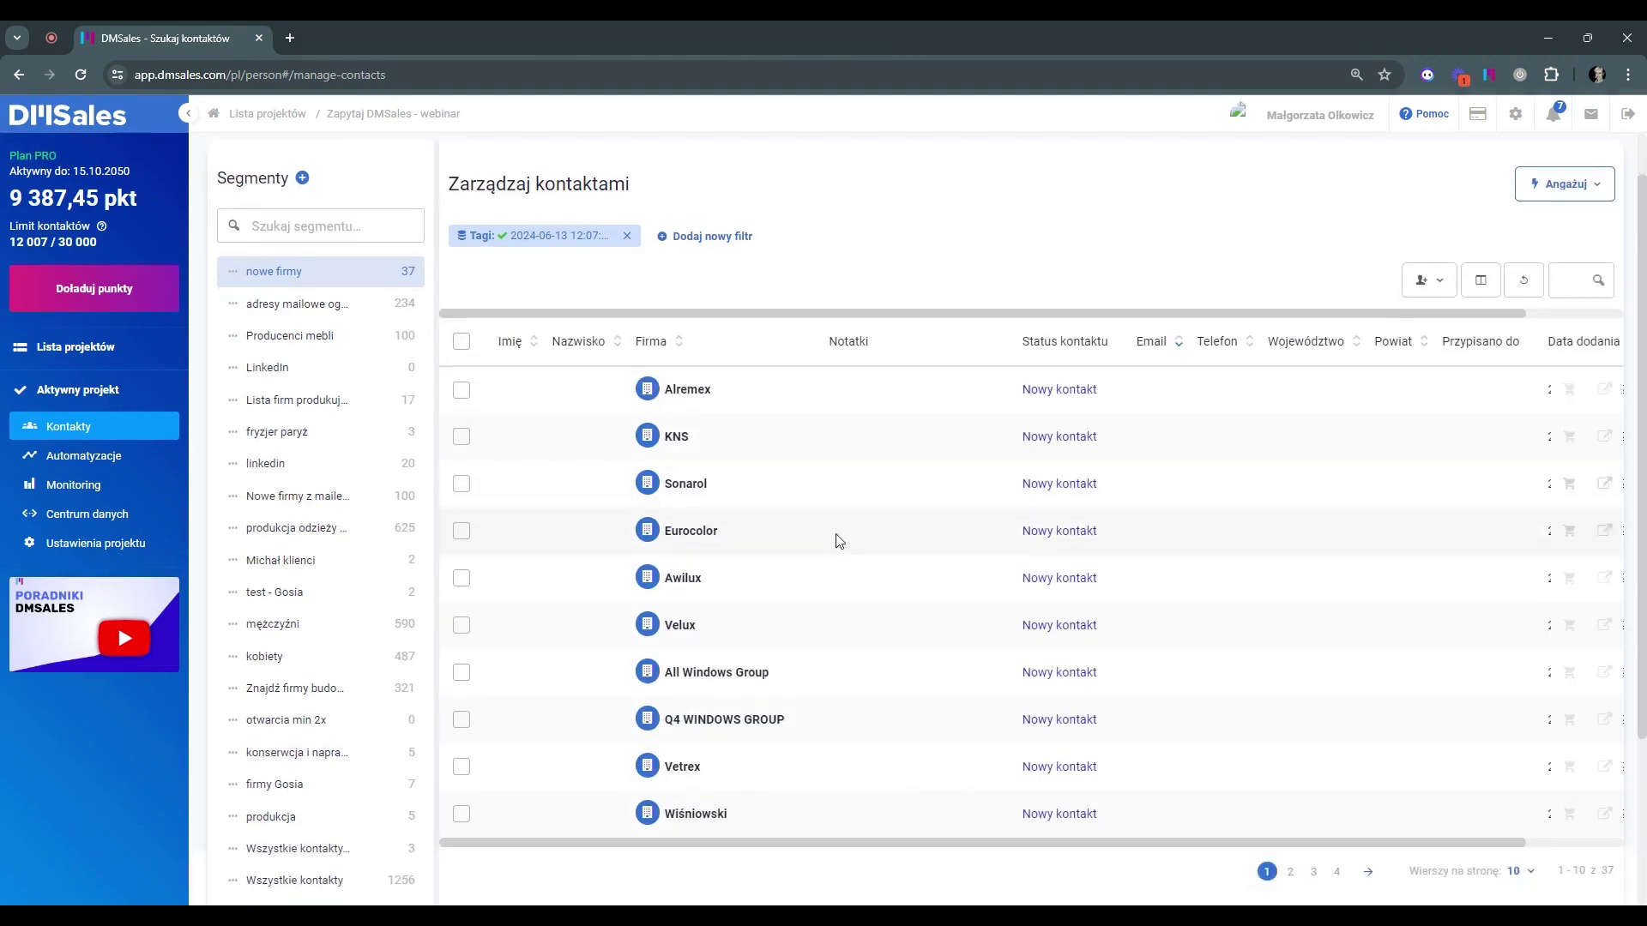
scroll(857, 558, "down", 2)
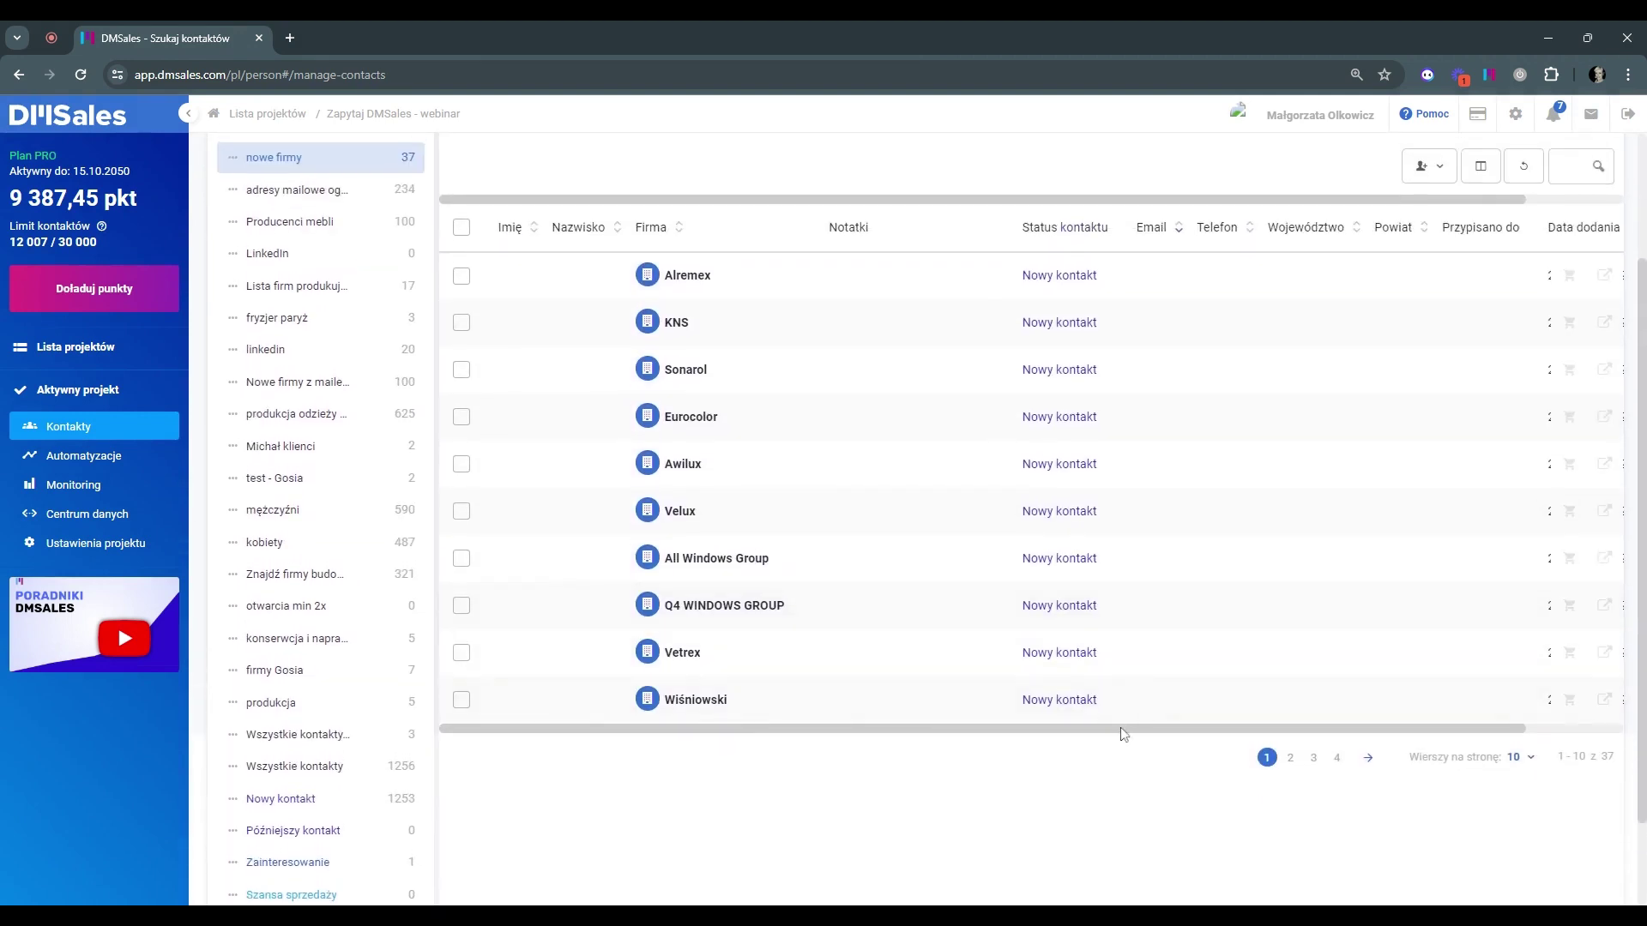
left_click_drag(1121, 728, 1181, 729)
scroll(1602, 511, "up", 3)
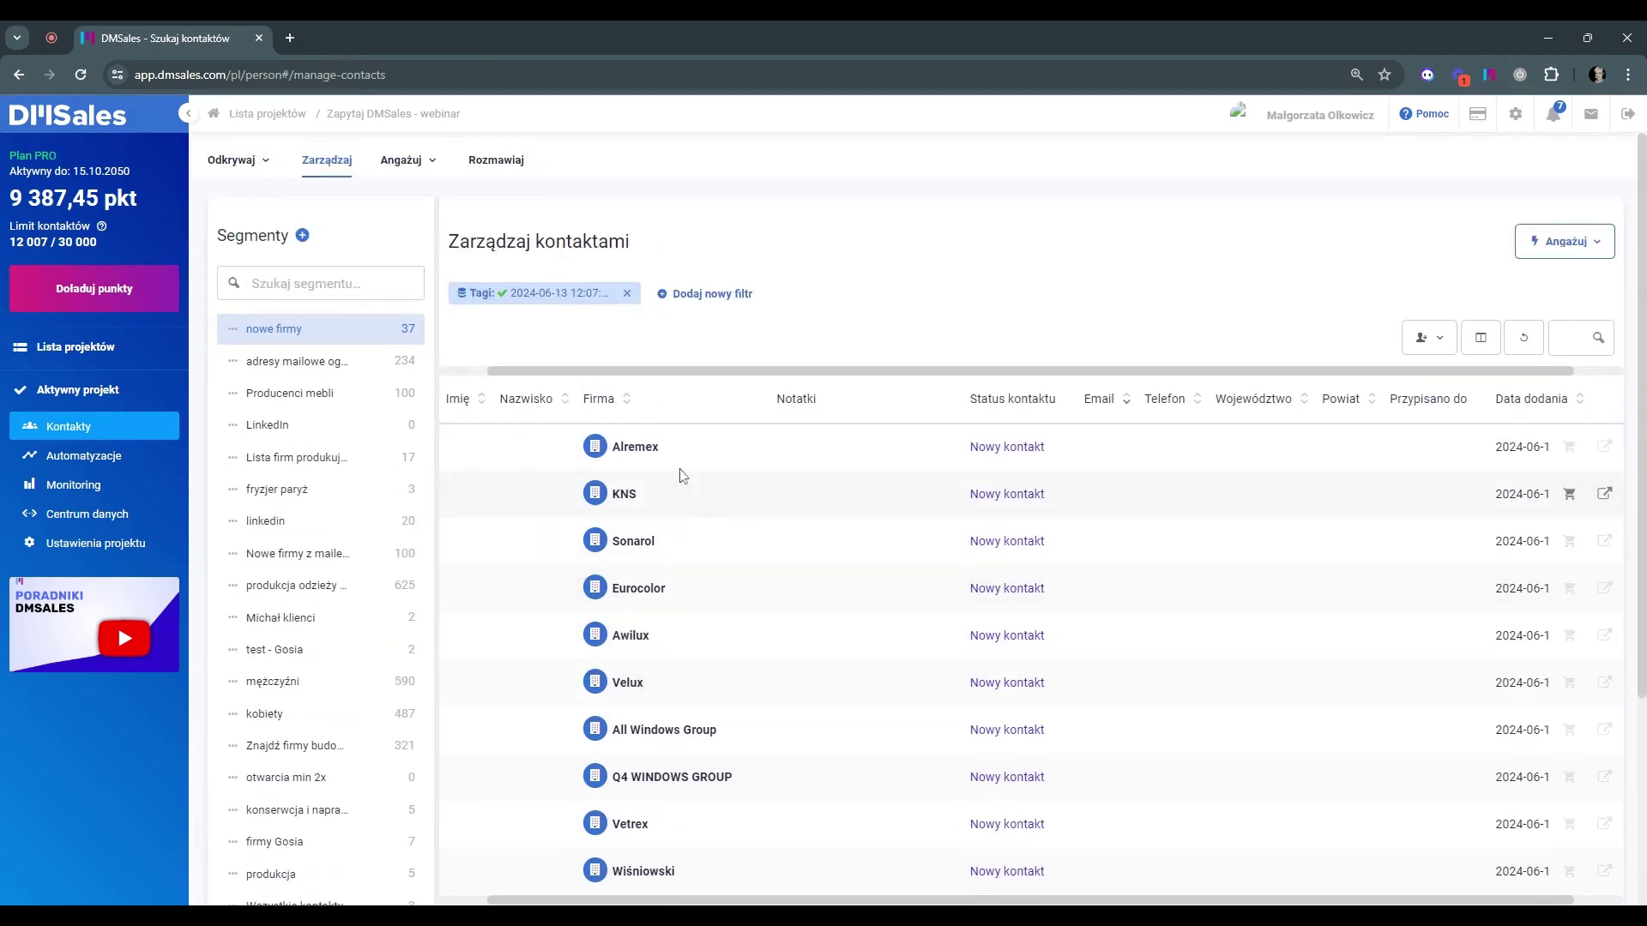
left_click(1481, 343)
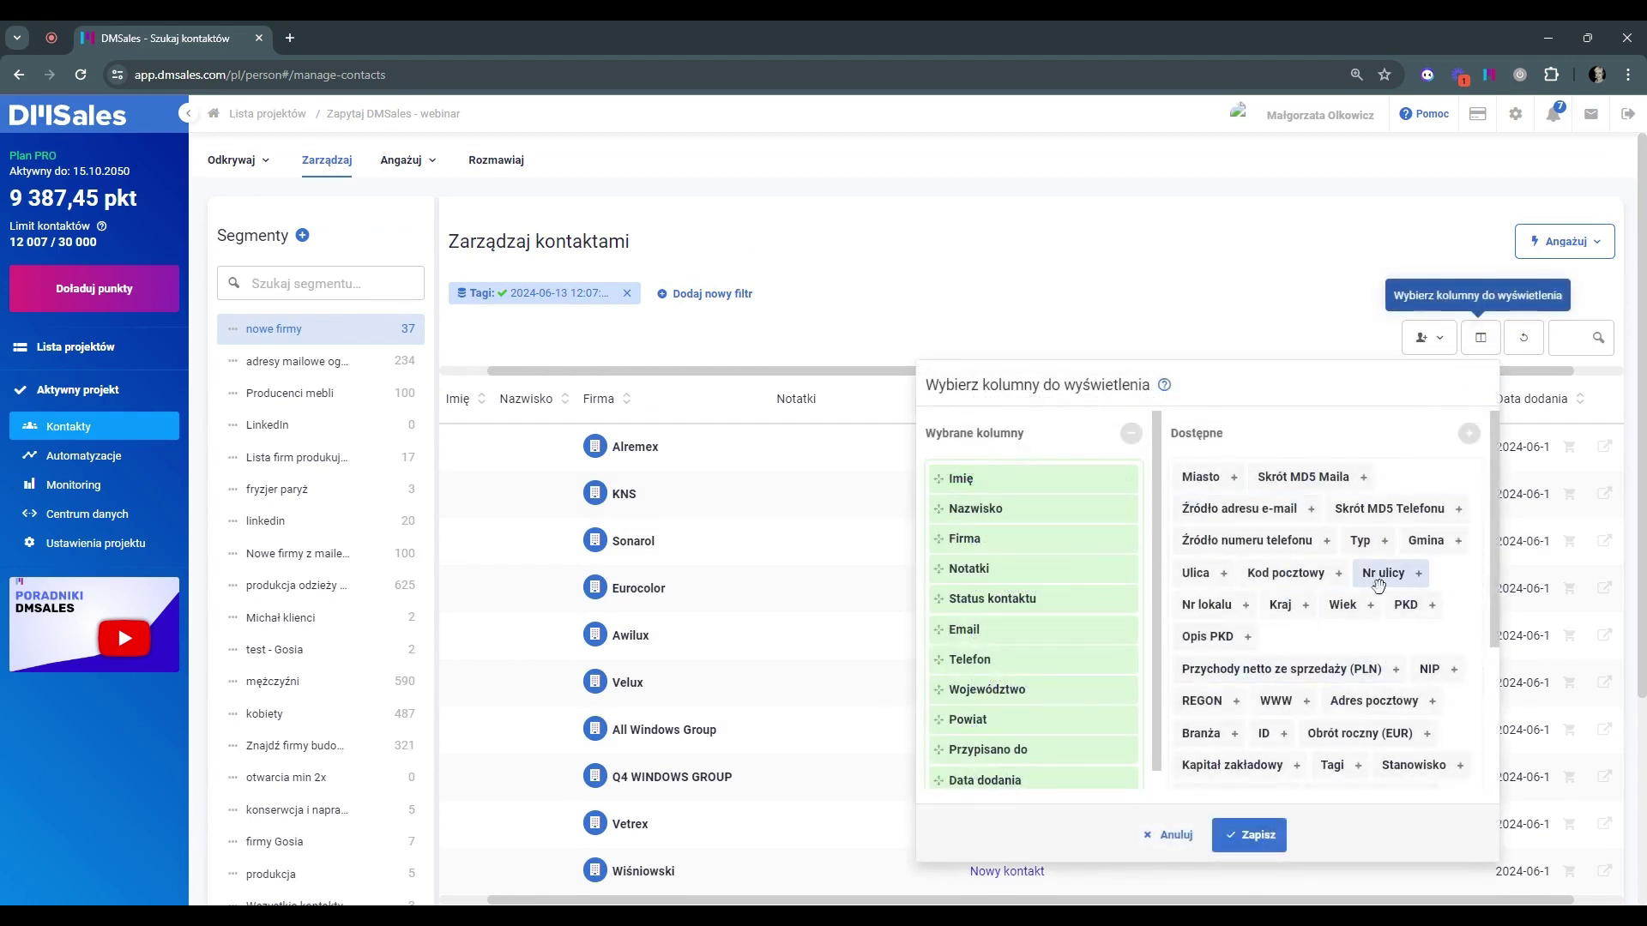
left_click_drag(1415, 665, 985, 474)
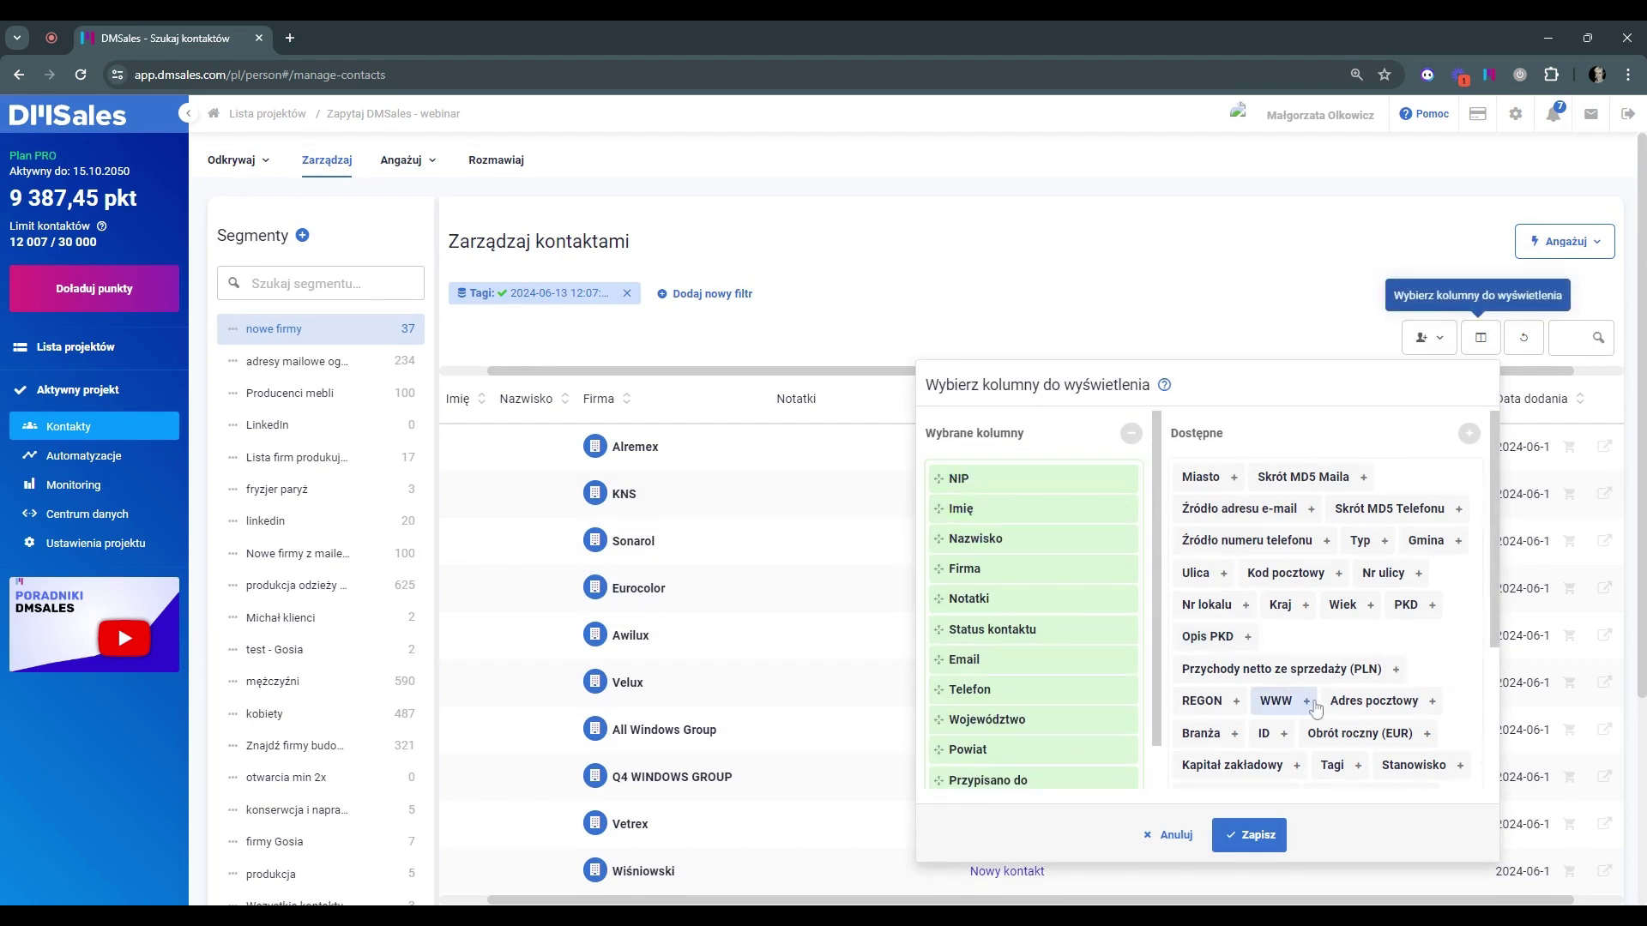
scroll(1277, 615, "down", 2)
left_click_drag(1277, 615, 964, 509)
left_click_drag(985, 596, 982, 540)
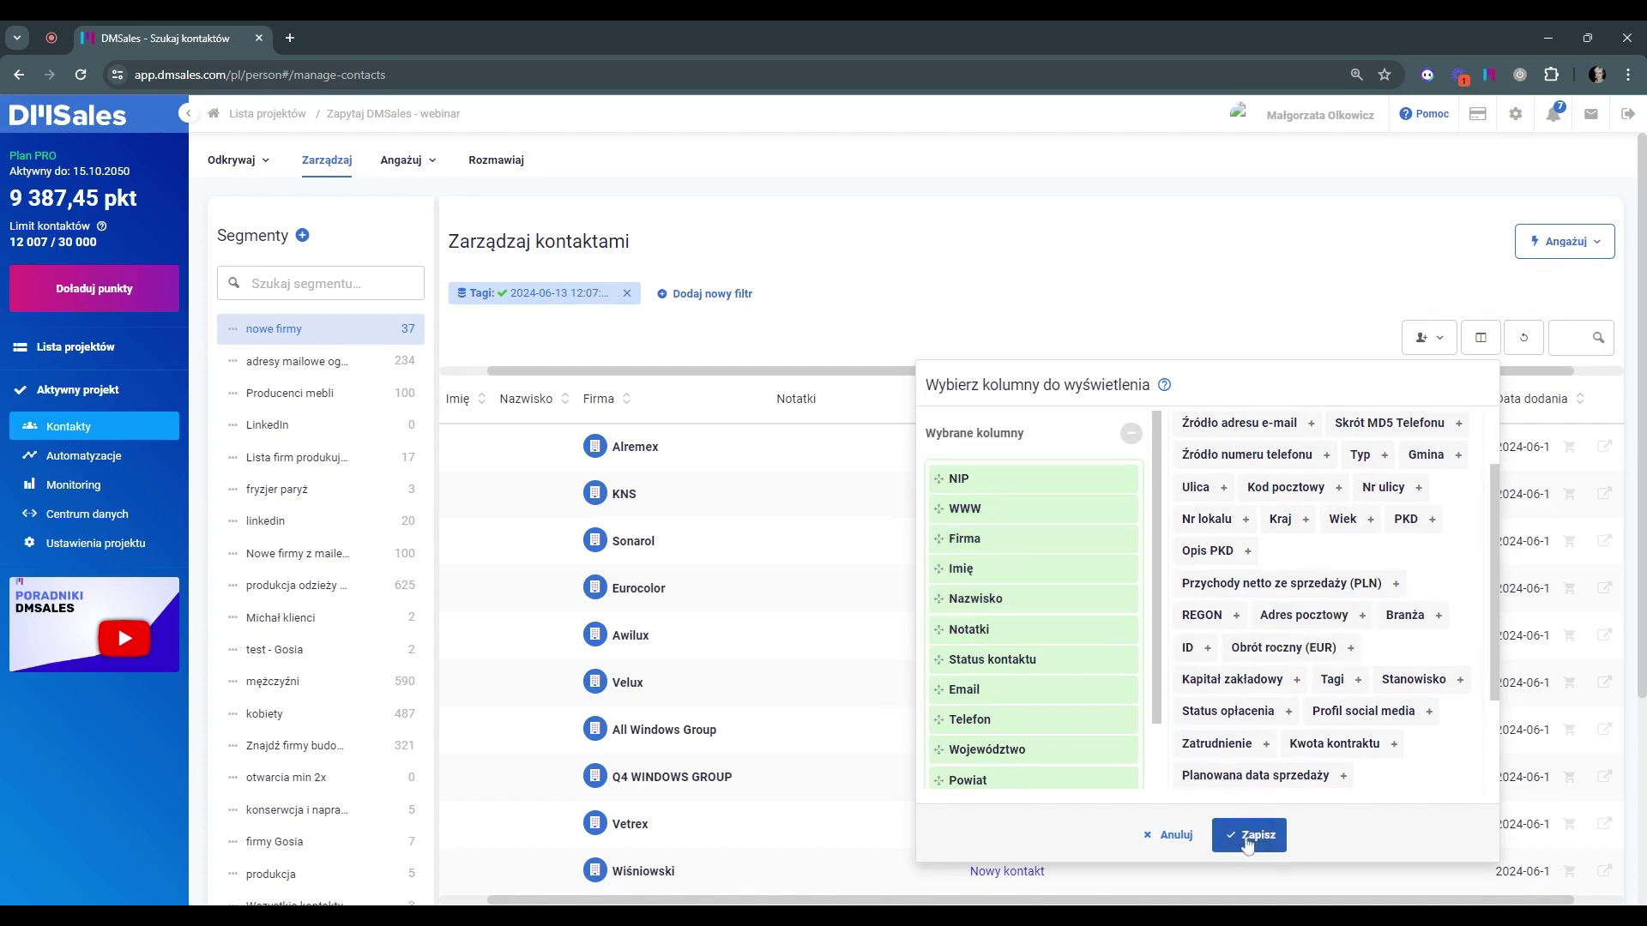
left_click(1246, 837)
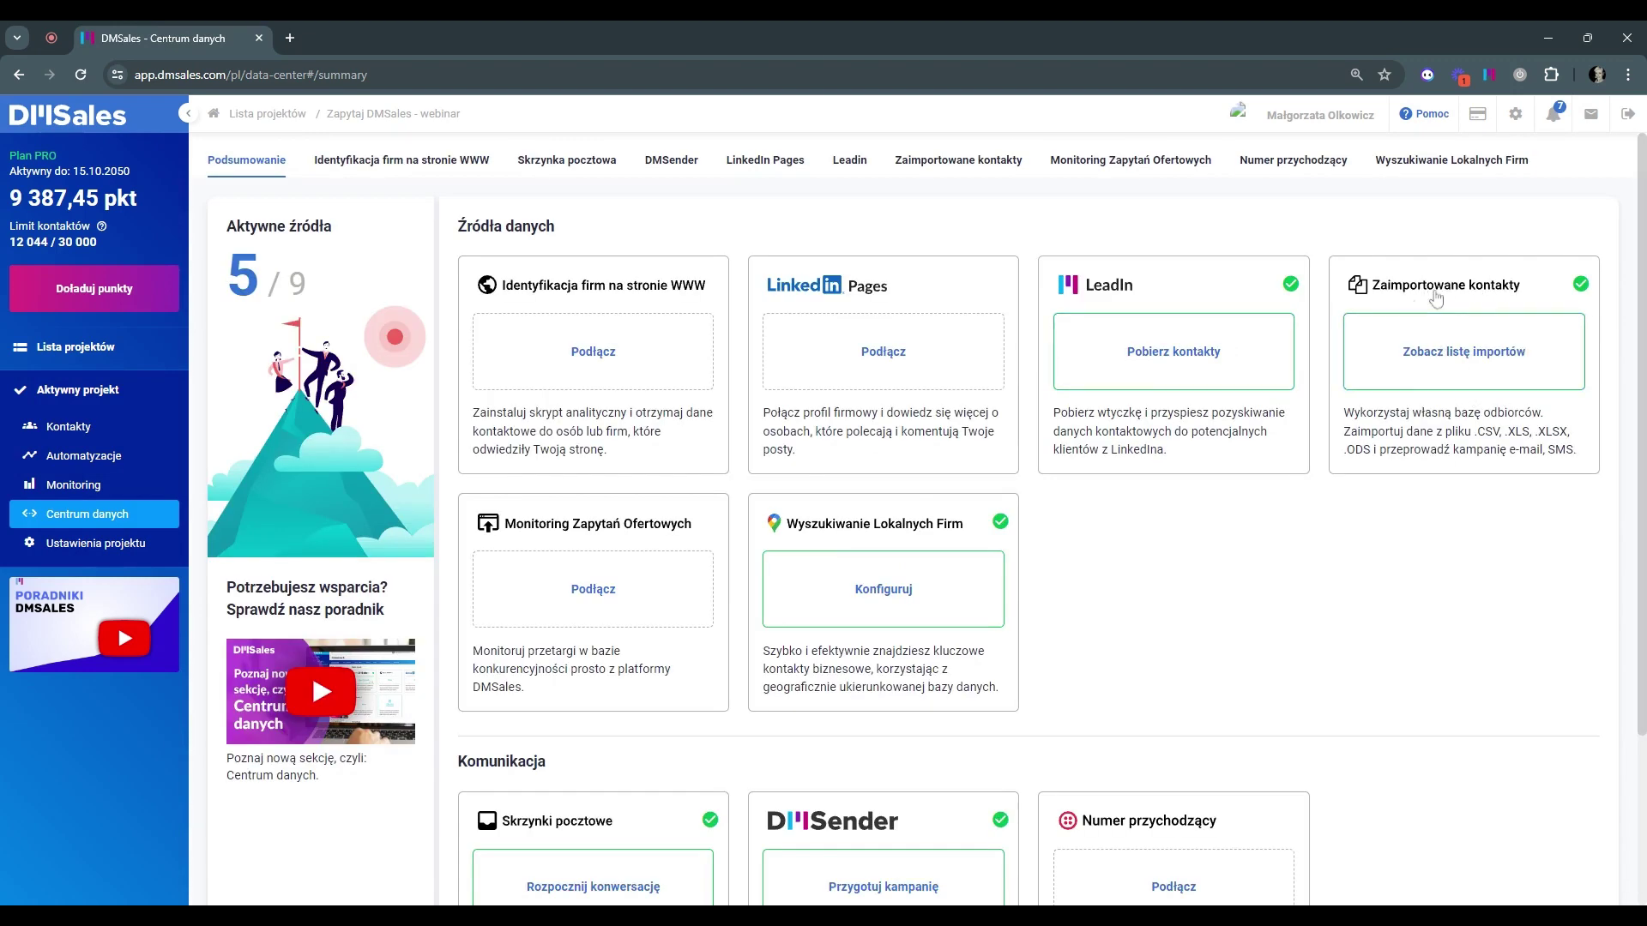
- Open the list of imported contacts from the data centre summary and start a new import
left_click(1456, 366)
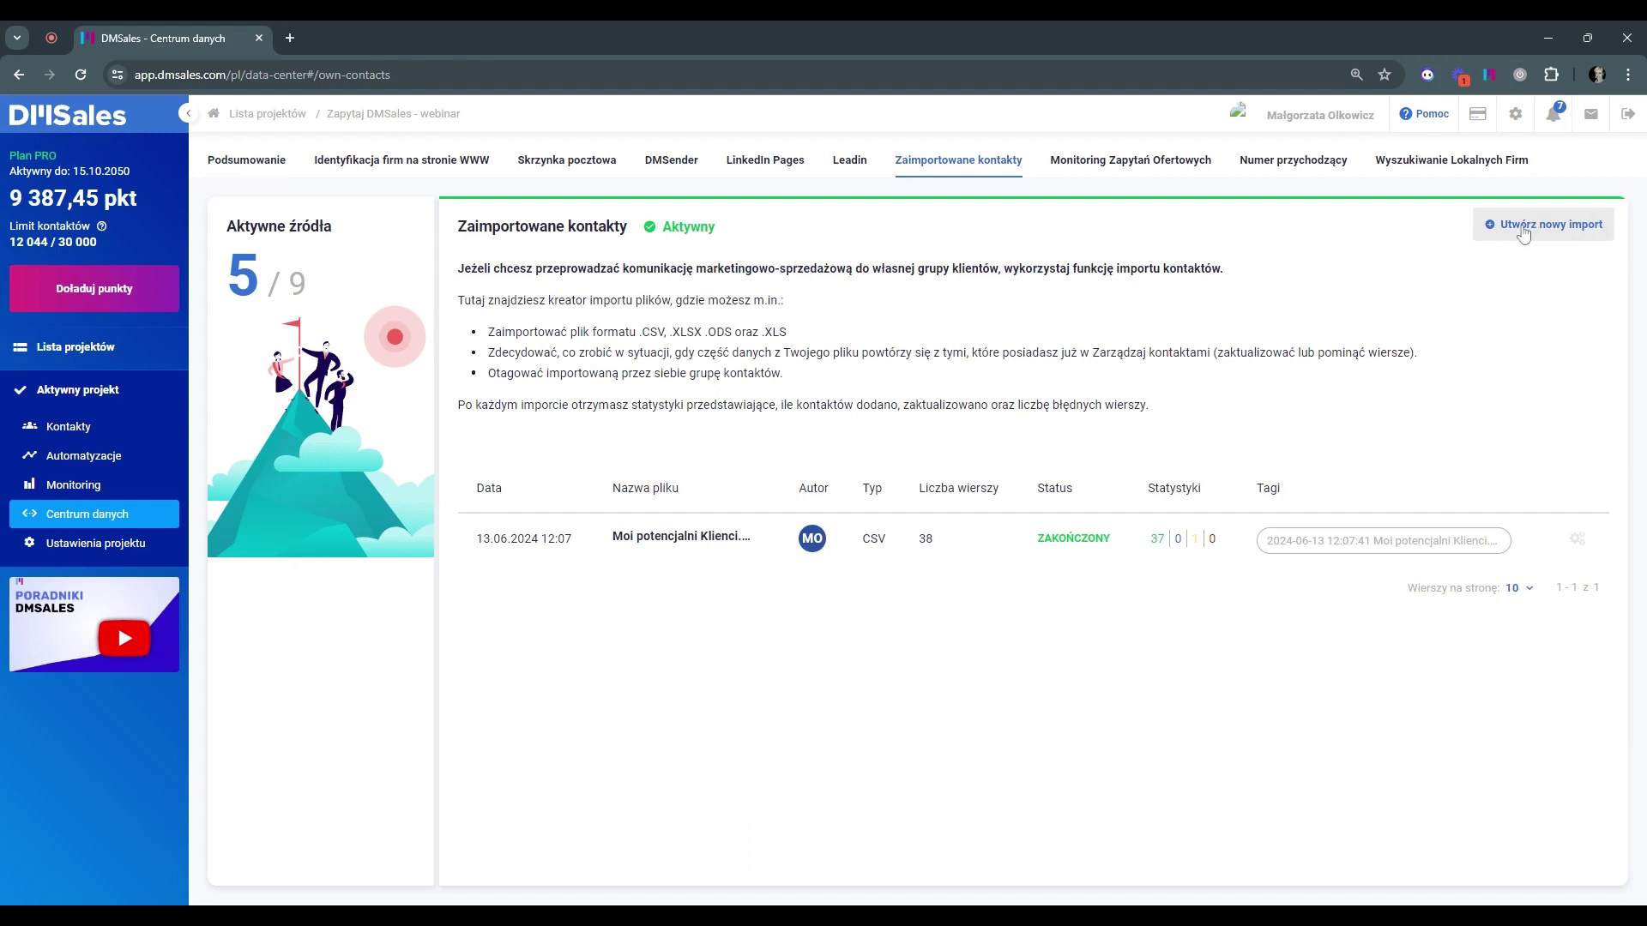
left_click(1523, 232)
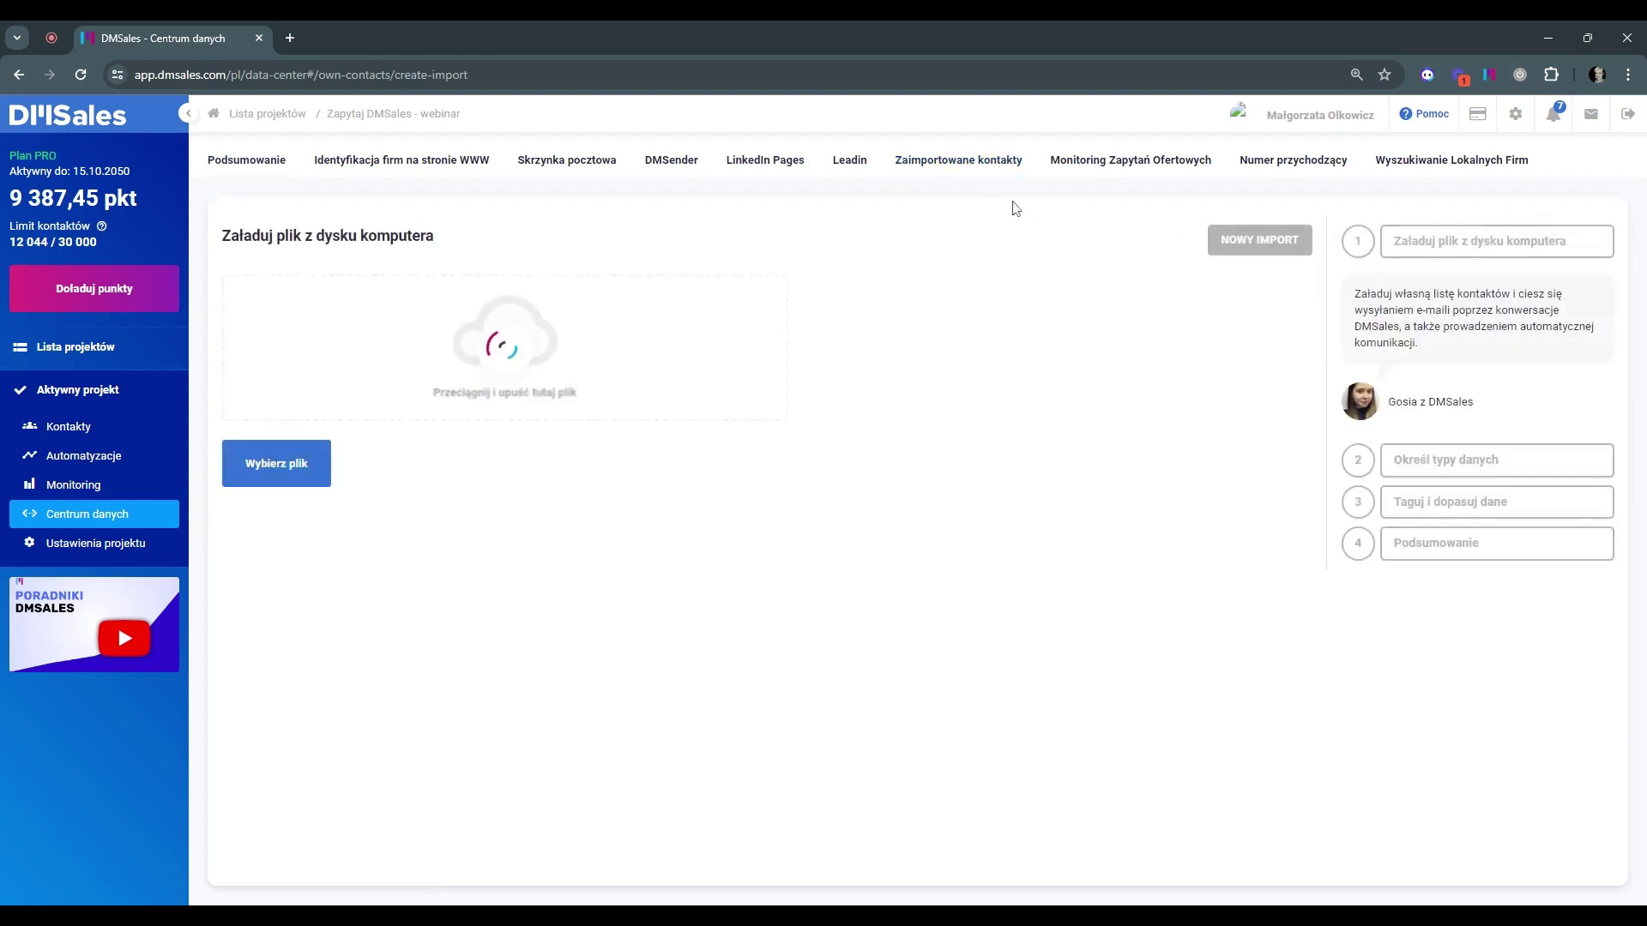